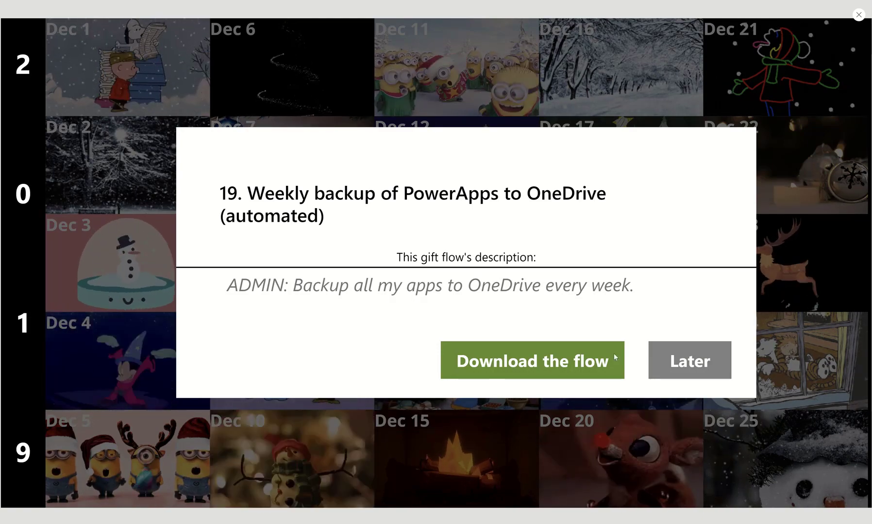
# - Dismiss the day 19 gift flow description and switch to the PowerPoint slide on Day 19's connectors
pyautogui.click(661, 365)
pyautogui.hotkey('alt', 'Tab')
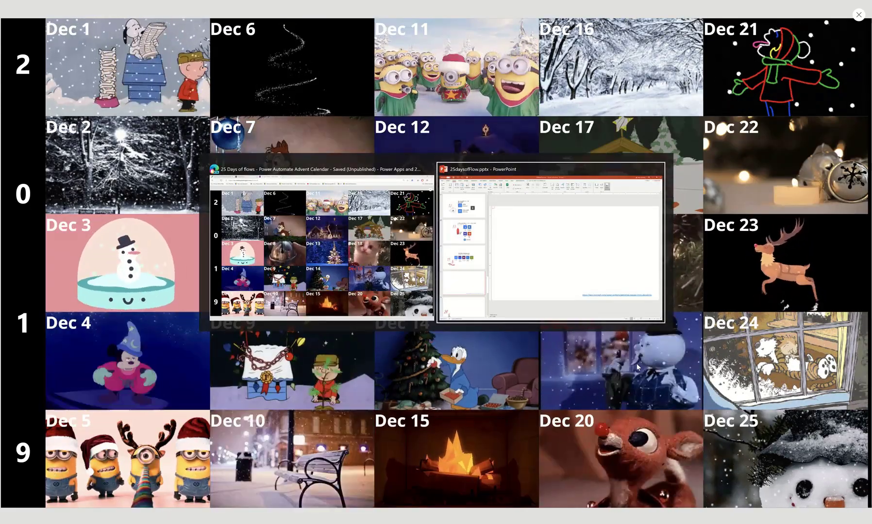
pyautogui.hotkey('alt', 'Tab')
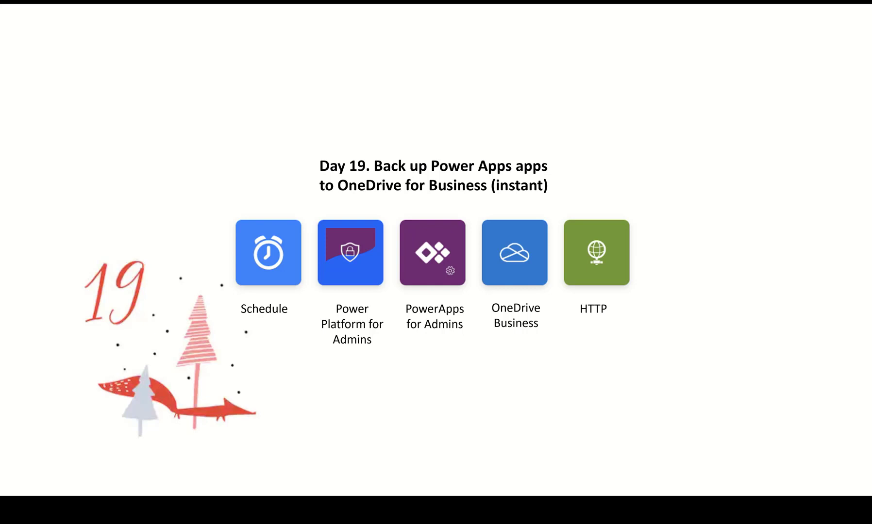
# - Switch from the slide and the advent calendar to the Day 19 flow in Power Automate
pyautogui.hotkey('alt', 'Tab')
pyautogui.hotkey('alt', 'Tab')
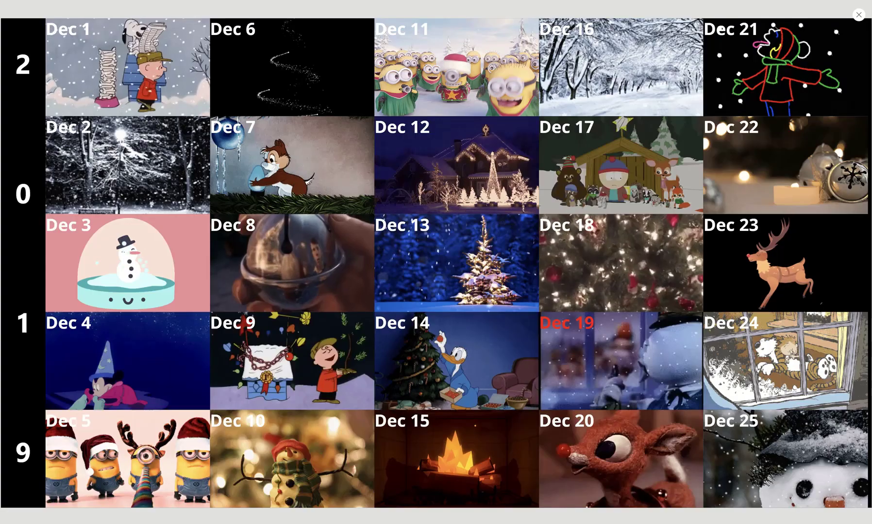
pyautogui.hotkey('alt', 'Tab')
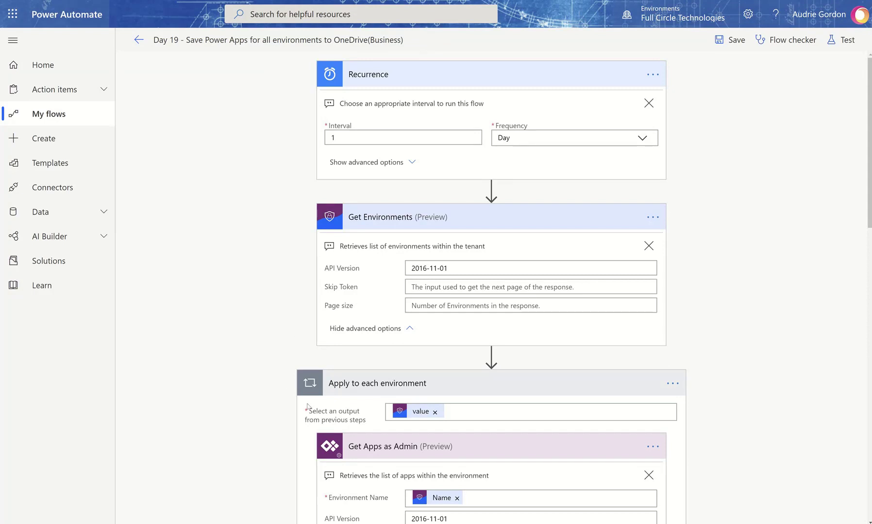
# - Set the Recurrence trigger's frequency to Week in the Day 19 flow
pyautogui.click(235, 41)
pyautogui.click(208, 41)
pyautogui.click(639, 140)
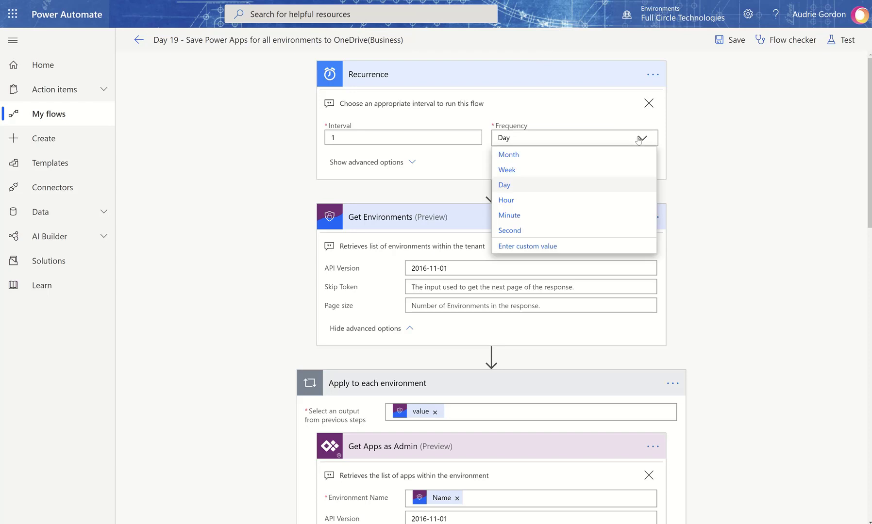
pyautogui.click(525, 169)
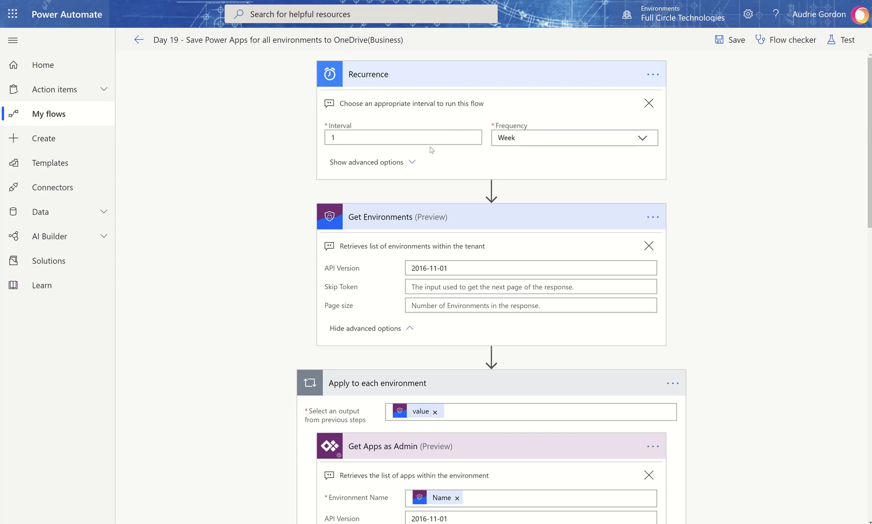
# - Collapse the Recurrence trigger and search for "powerplatform admin" in a new action between Get Environments and Apply to each environment
pyautogui.click(512, 78)
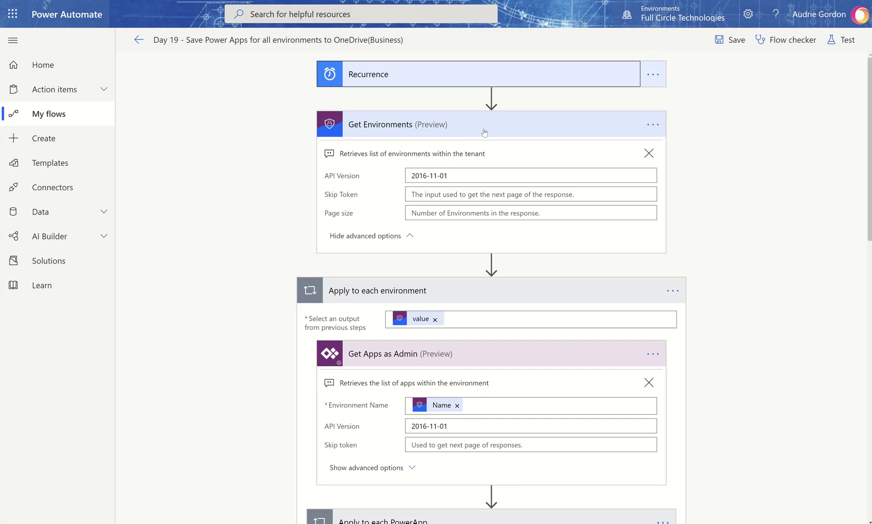
pyautogui.click(491, 263)
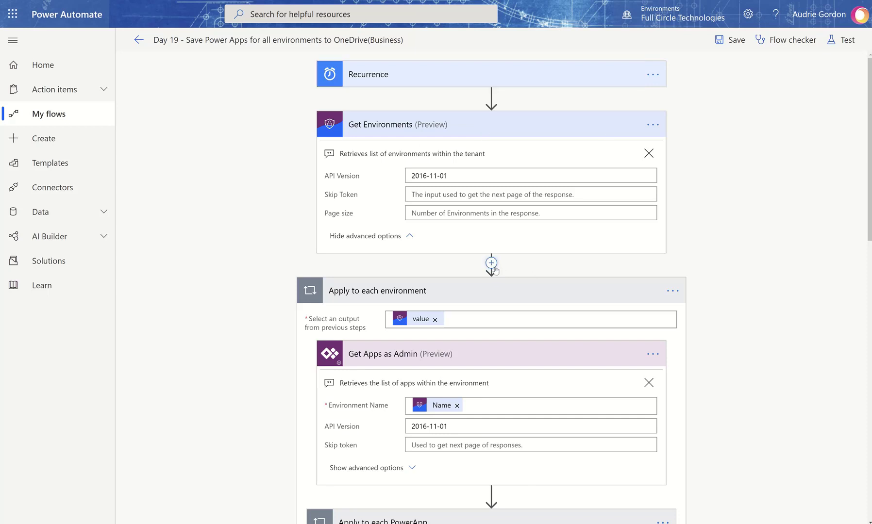
pyautogui.click(497, 279)
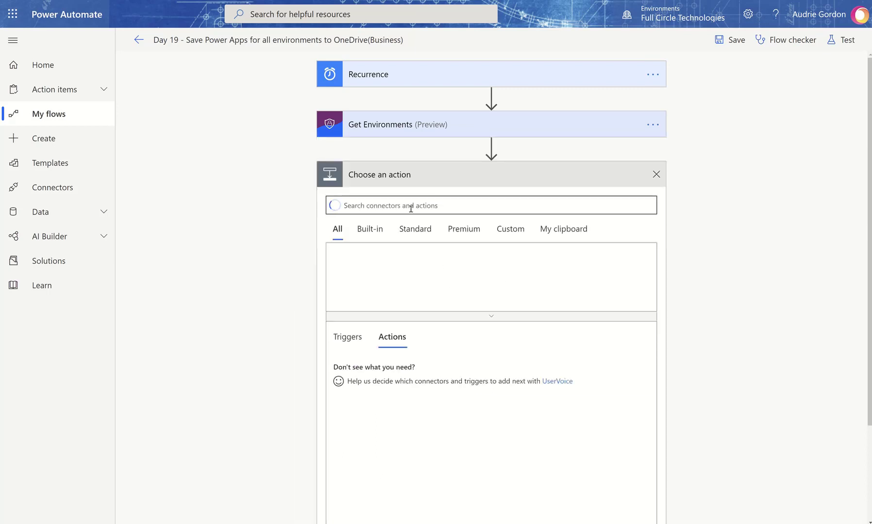
pyautogui.write('po')
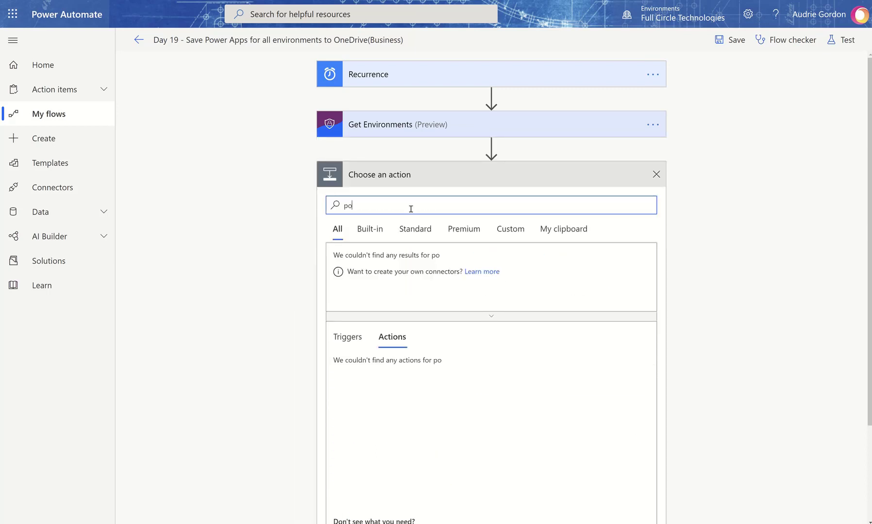
pyautogui.write('wer platfor')
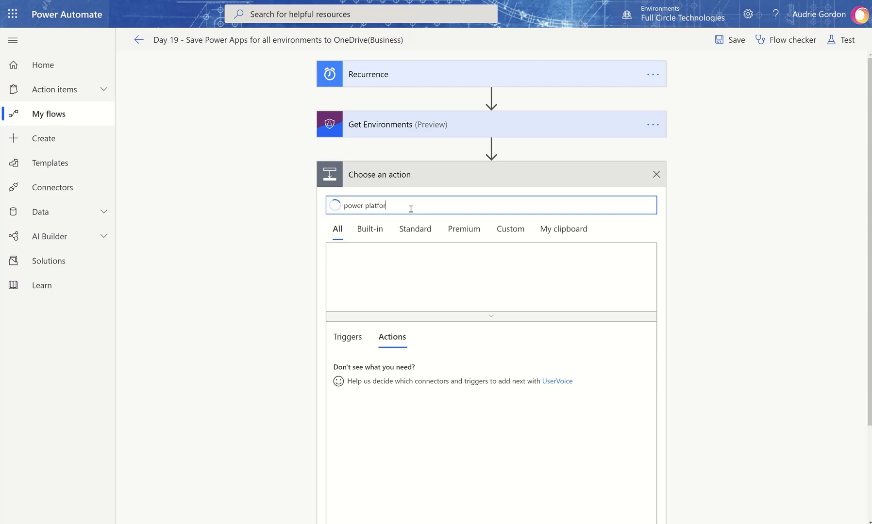
pyautogui.write('m admin')
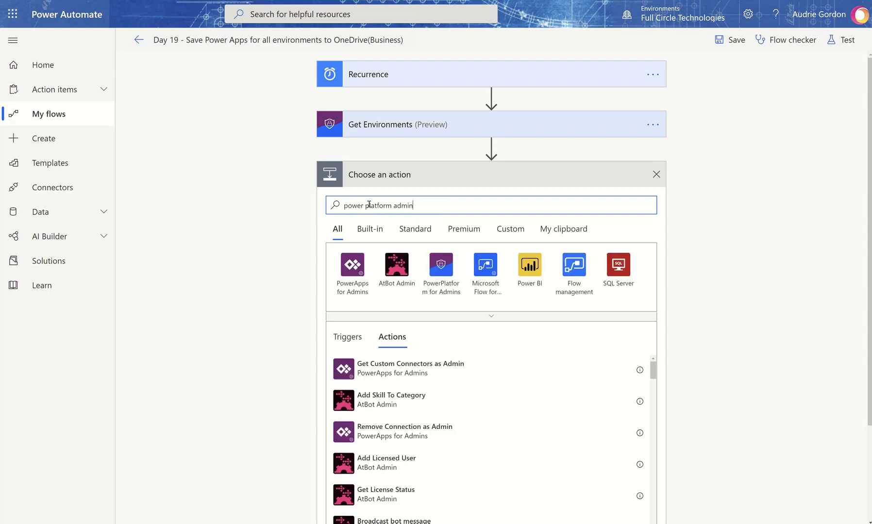
pyautogui.click(366, 205)
pyautogui.press('BackSpace')
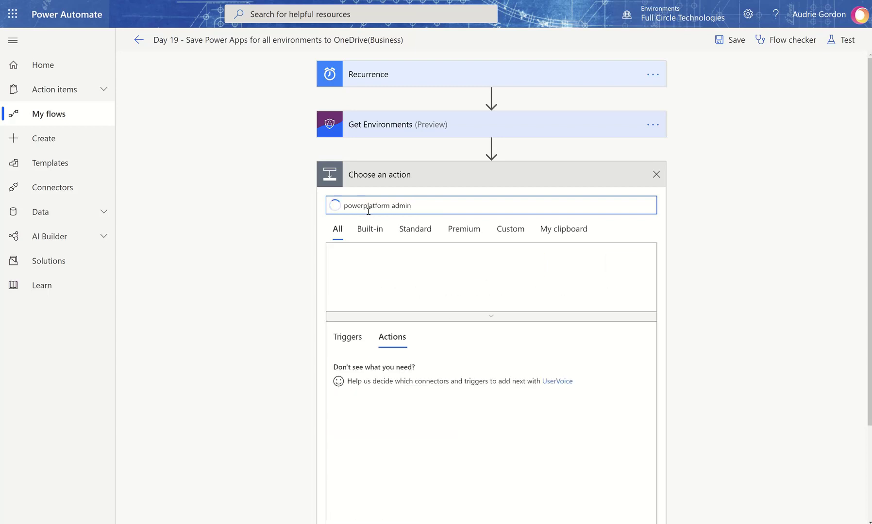
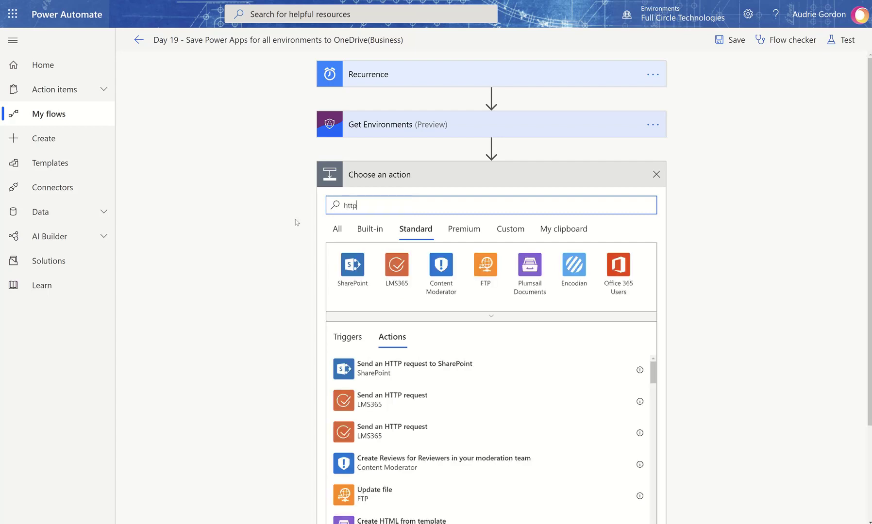
# - Look through the Standard, Premium and Built-in connectors matching "http", view the HTTP connector's actions, and discard the new action
pyautogui.click(498, 319)
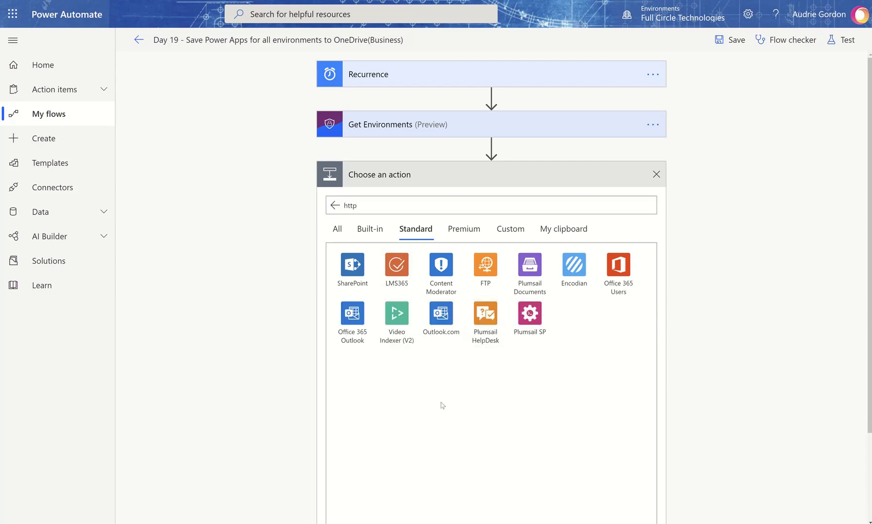
pyautogui.click(368, 206)
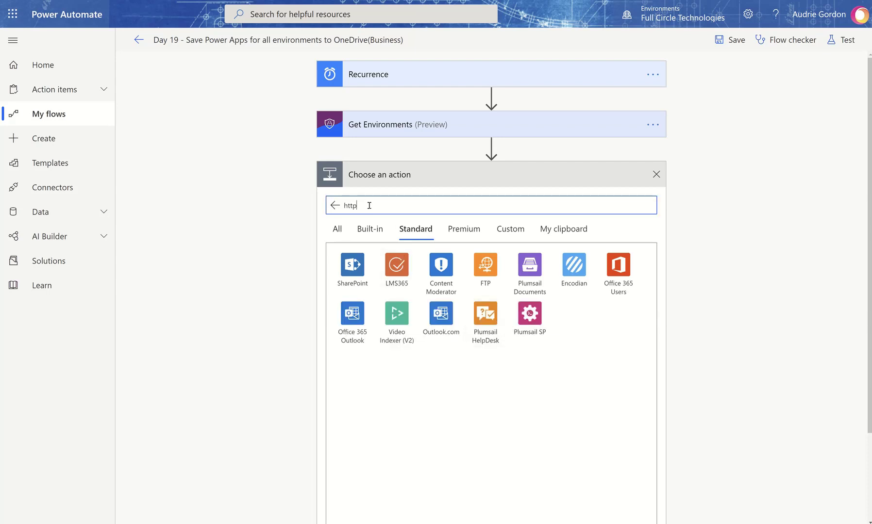
pyautogui.click(465, 235)
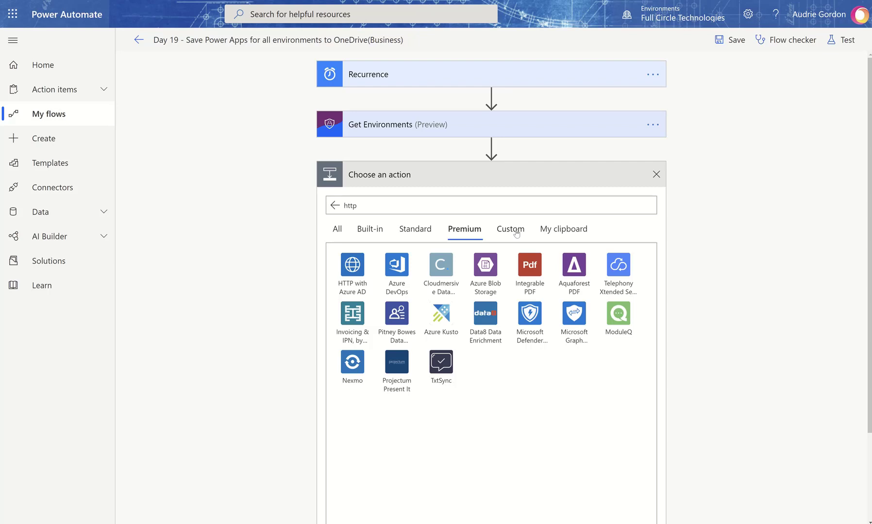
pyautogui.click(359, 234)
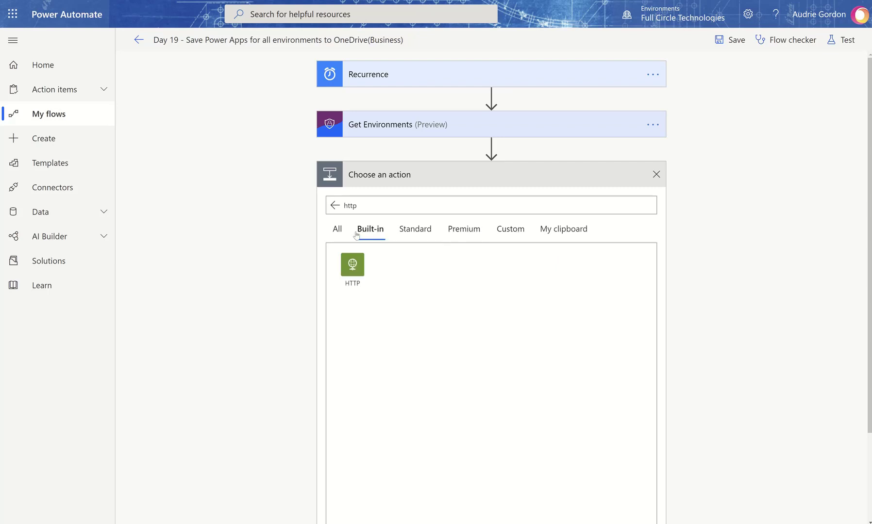
pyautogui.click(354, 271)
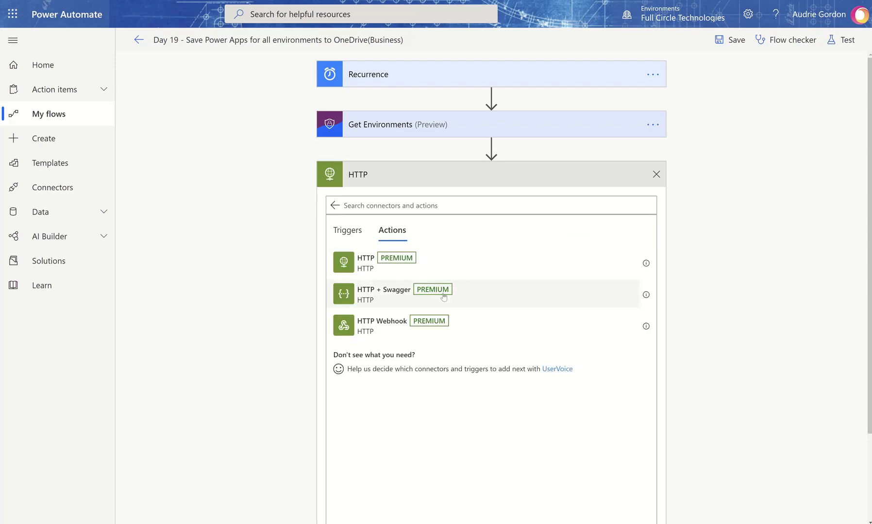
pyautogui.click(655, 175)
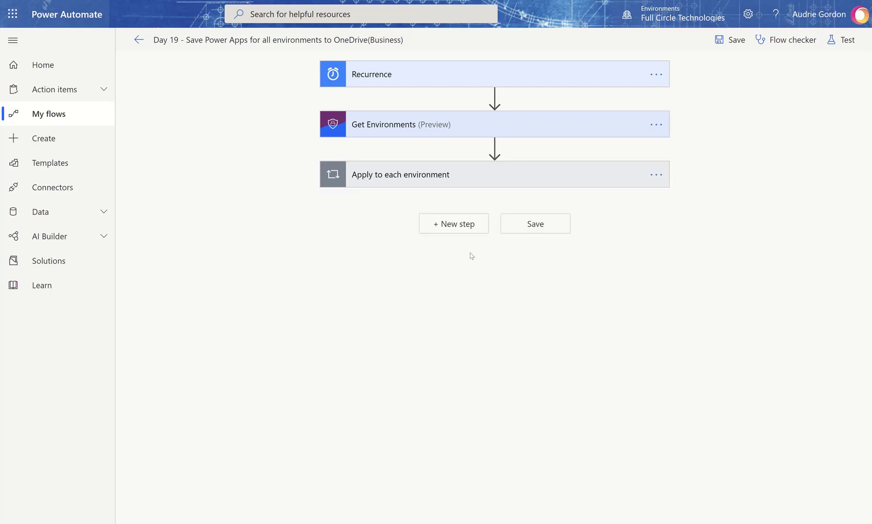
# - Review the Recurrence trigger's interval and frequency, collapse it, and expand the Get Environments action
pyautogui.click(387, 79)
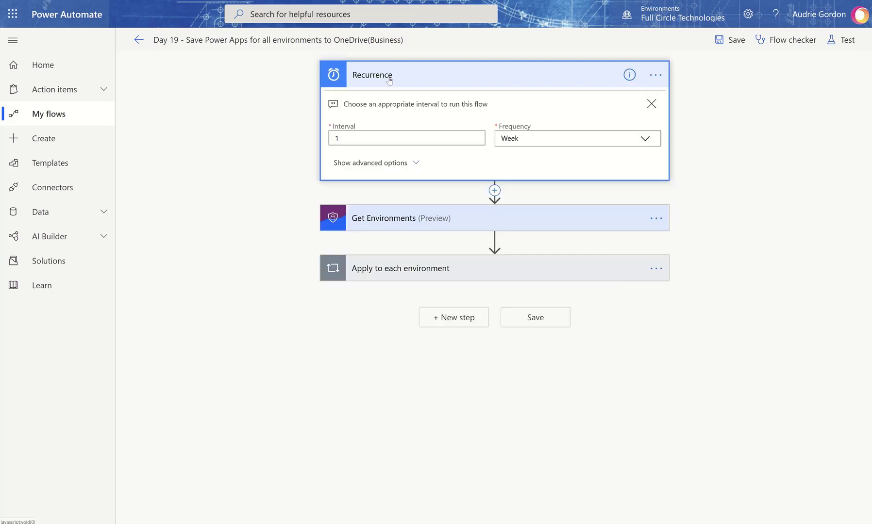
pyautogui.click(419, 75)
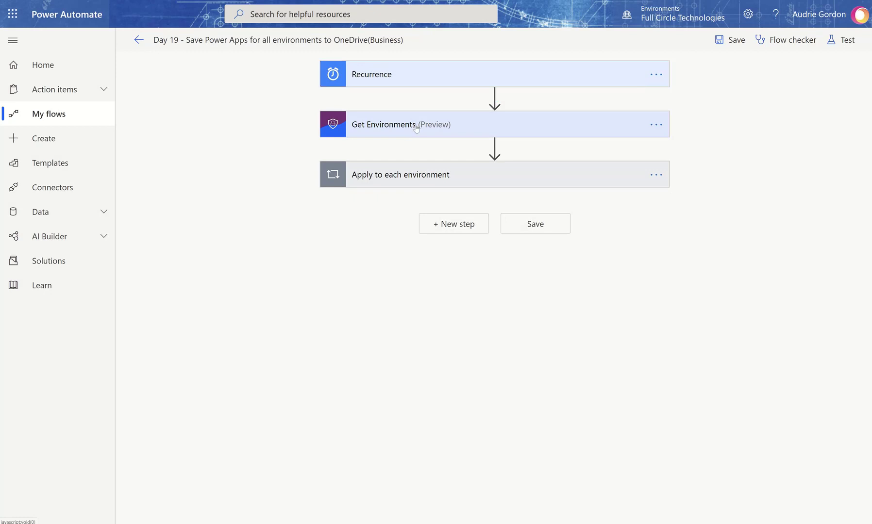
pyautogui.click(416, 127)
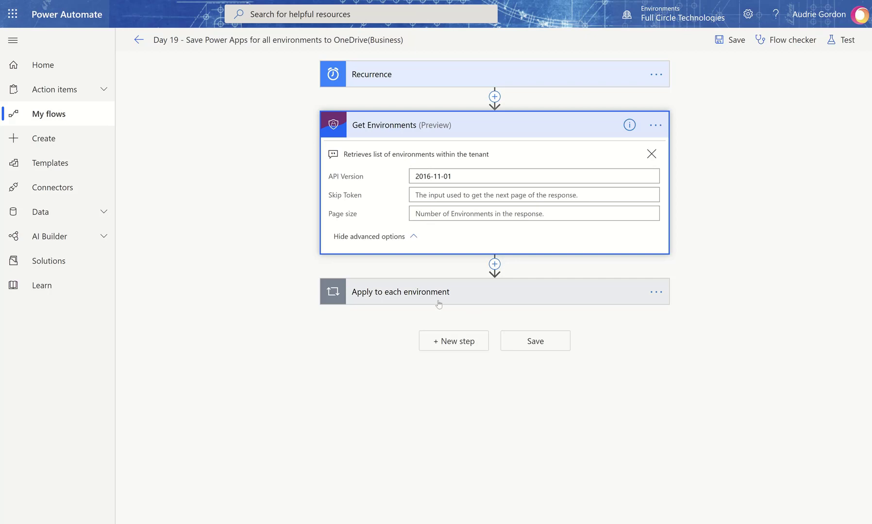
# - Examine the Get Environments settings from pagination to tracked properties and leave them without making changes
pyautogui.click(656, 125)
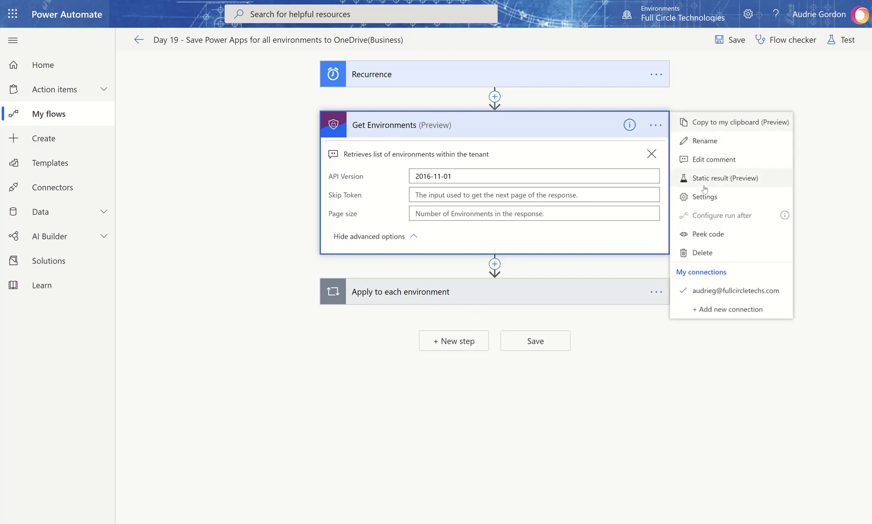
pyautogui.click(705, 197)
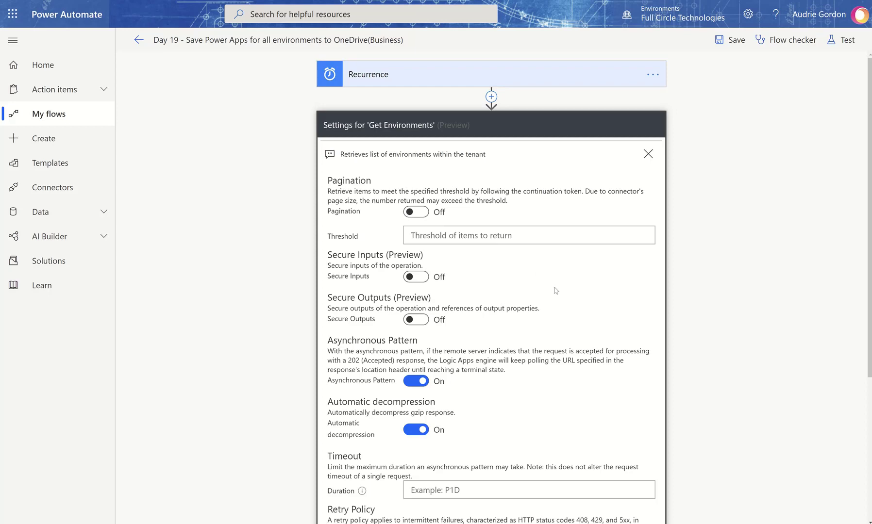
pyautogui.scroll(-4, 556, 291)
pyautogui.scroll(3, 556, 290)
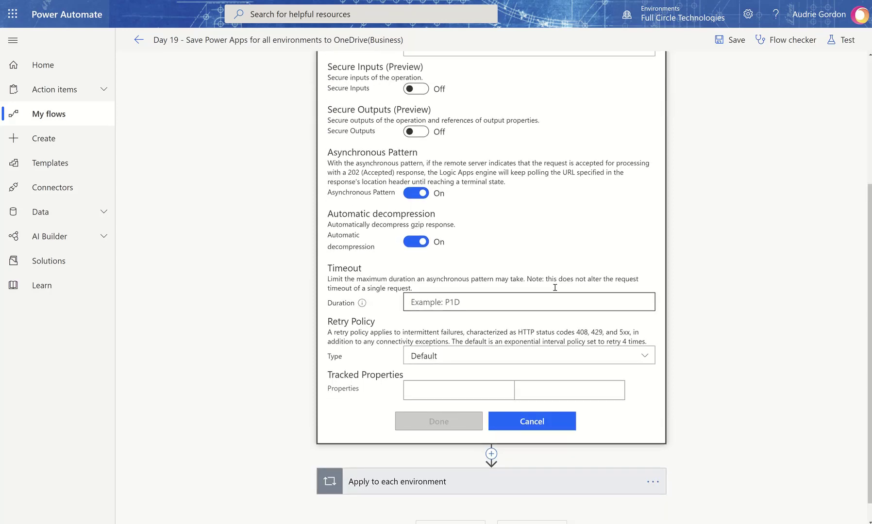
pyautogui.scroll(1, 555, 289)
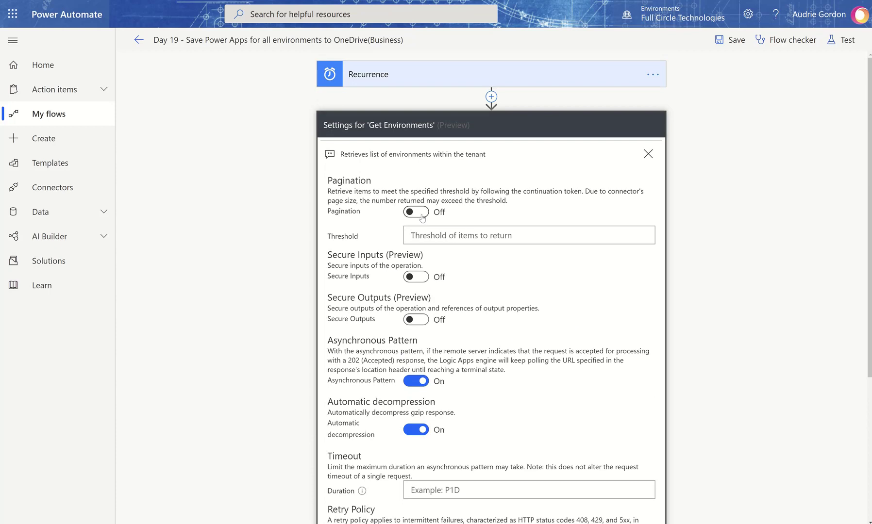
pyautogui.scroll(-1, 631, 160)
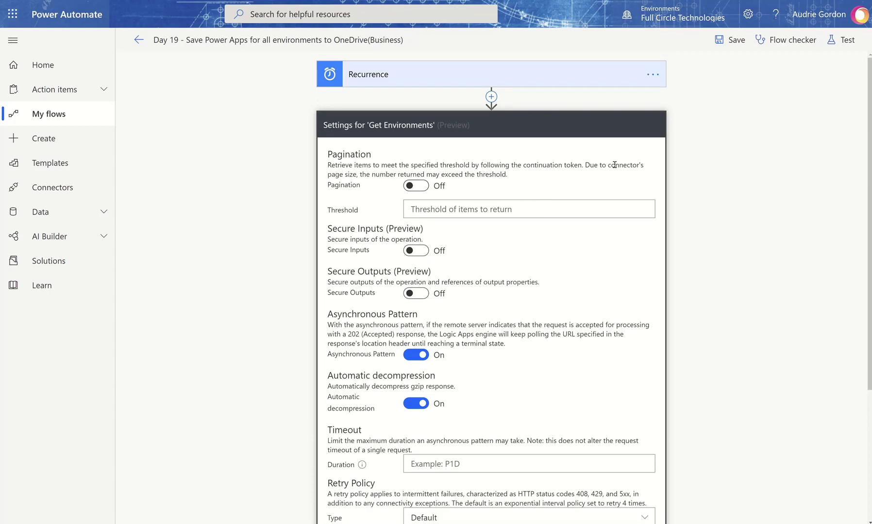
pyautogui.scroll(-3, 492, 195)
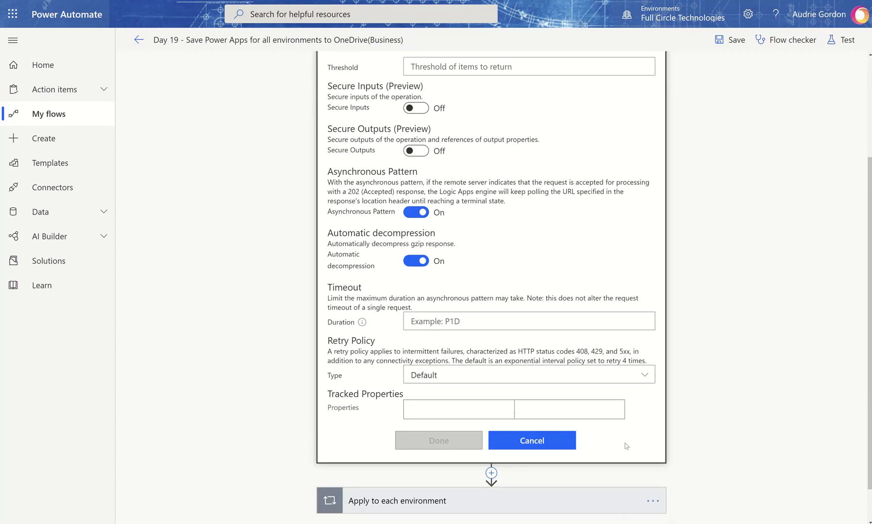
pyautogui.click(564, 450)
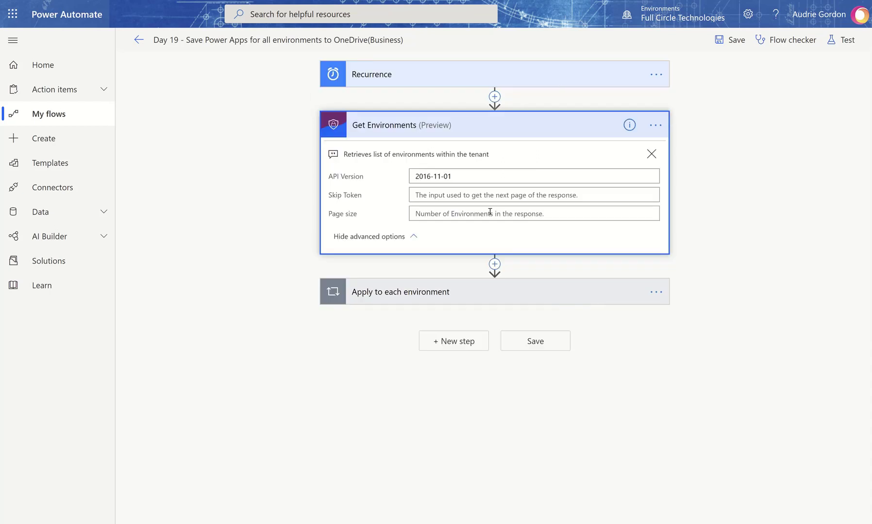
# - Inspect the input value of the Apply to each environment loop and expand its Get Apps as Admin action
pyautogui.click(411, 297)
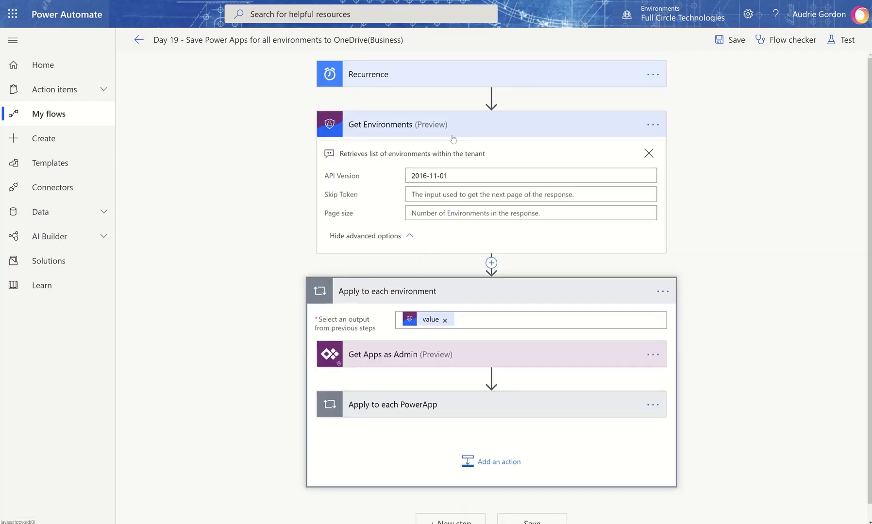
pyautogui.click(470, 130)
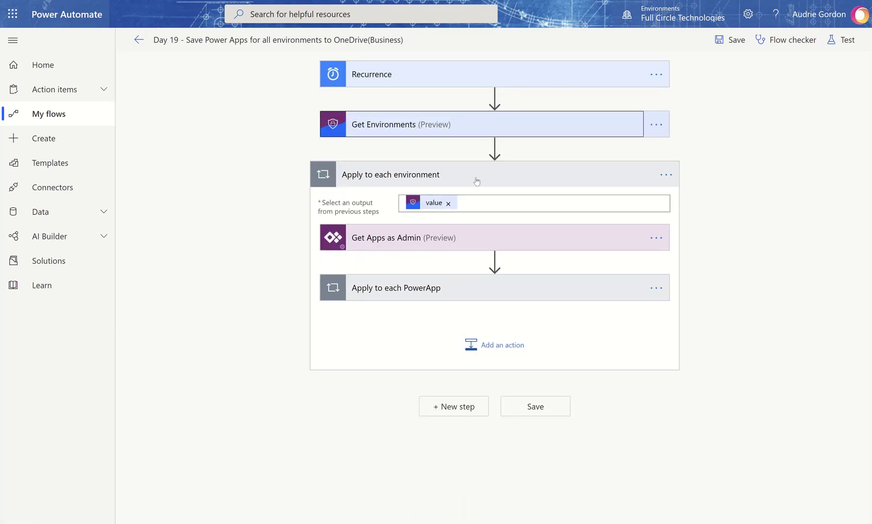
pyautogui.moveTo(421, 210)
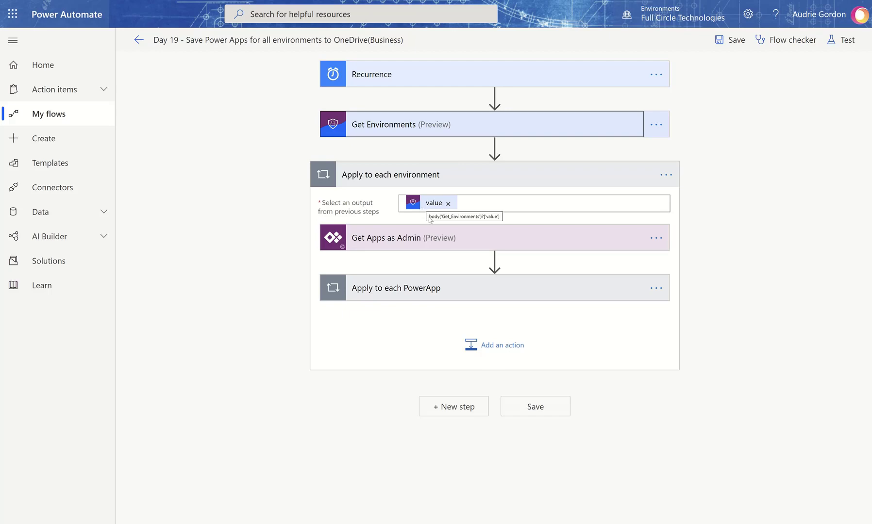
pyautogui.click(439, 243)
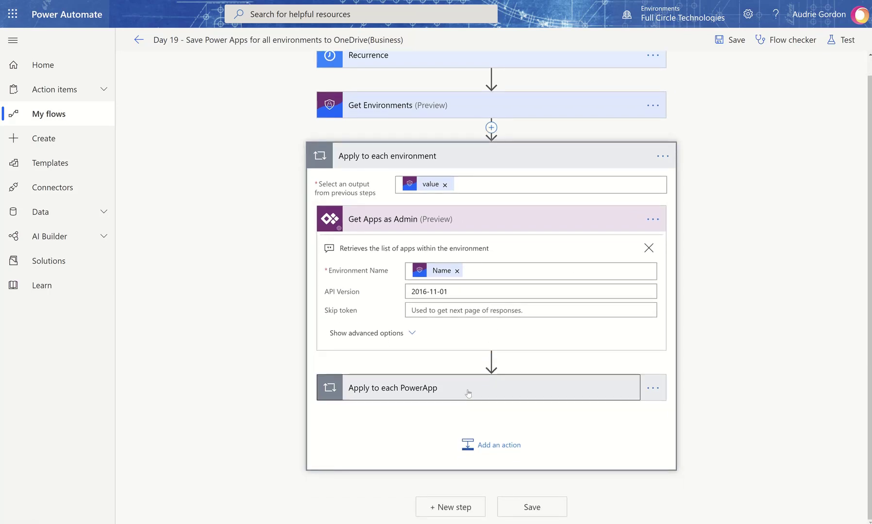
# - Expand the Apply to each PowerApp loop and look over its input and nested actions
pyautogui.click(473, 399)
pyautogui.scroll(-3, 469, 390)
pyautogui.scroll(3, 437, 408)
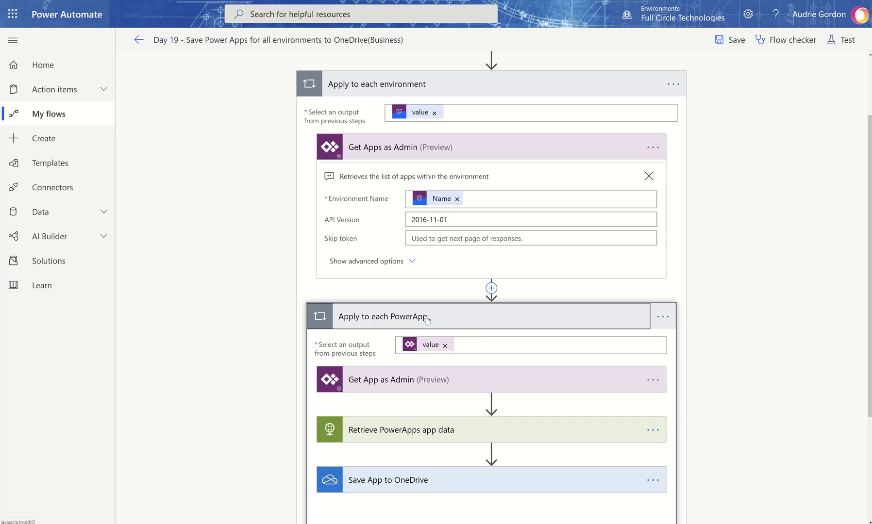
# - Check the dynamic content available for the Apply to each PowerApp input and expand the nested Get App as Admin action
pyautogui.scroll(-3, 590, 383)
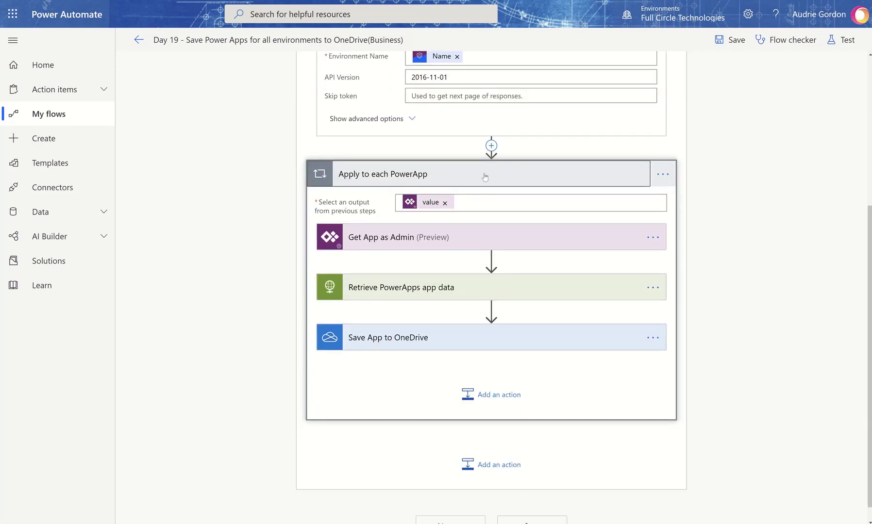
pyautogui.scroll(3, 436, 245)
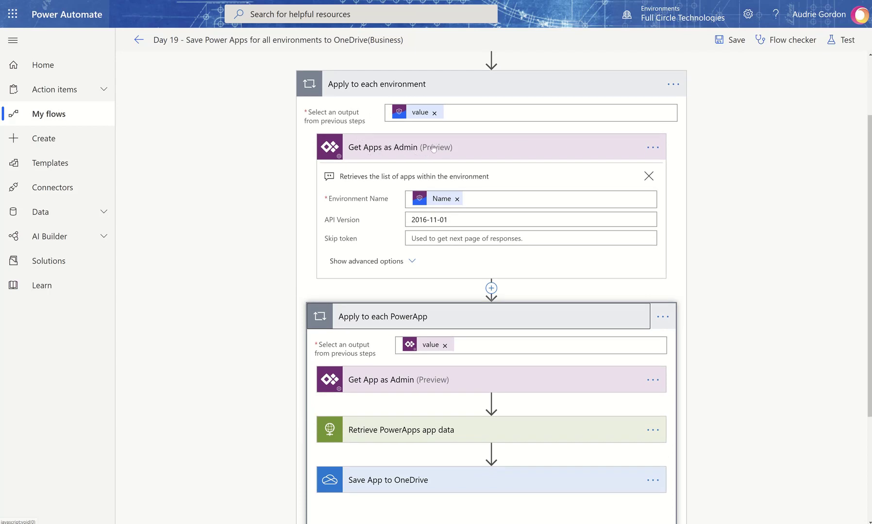
pyautogui.click(464, 344)
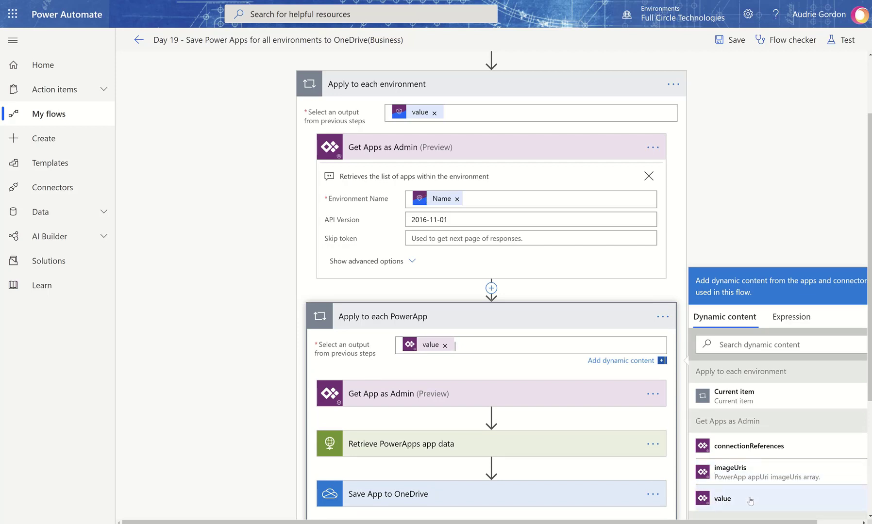
pyautogui.click(494, 390)
pyautogui.scroll(-3, 515, 393)
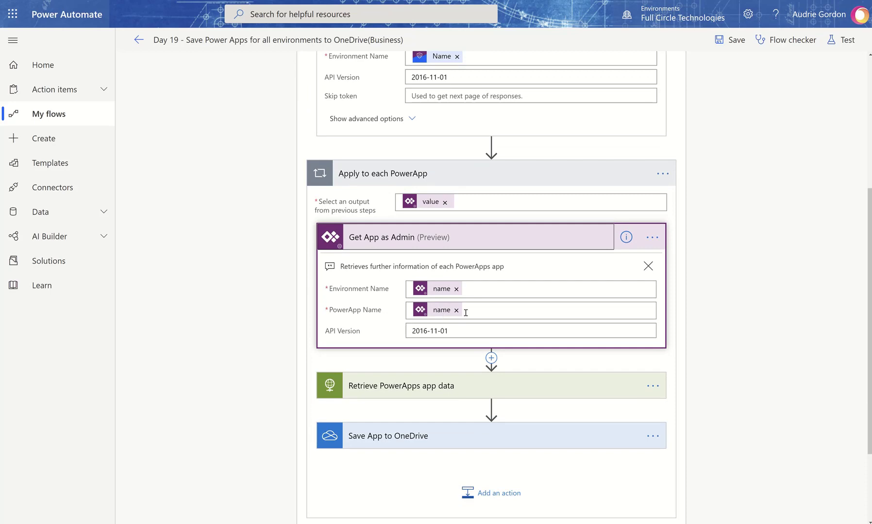
# - Expand the Retrieve PowerApps app data action and inspect its method and the source of its URI value
pyautogui.click(501, 393)
pyautogui.scroll(-2, 503, 396)
pyautogui.scroll(-2, 503, 396)
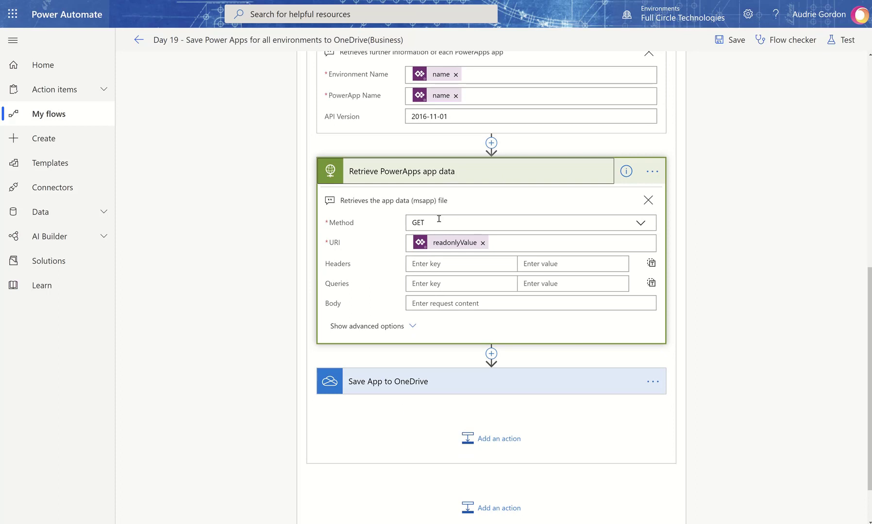
pyautogui.moveTo(451, 247)
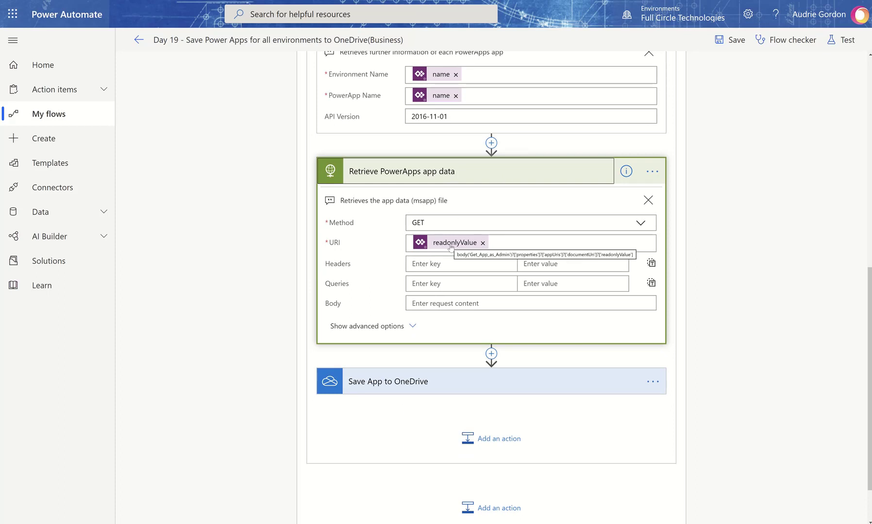
# - Browse the dynamic content available for the Retrieve PowerApps app data URI and search it for "read"
pyautogui.click(503, 245)
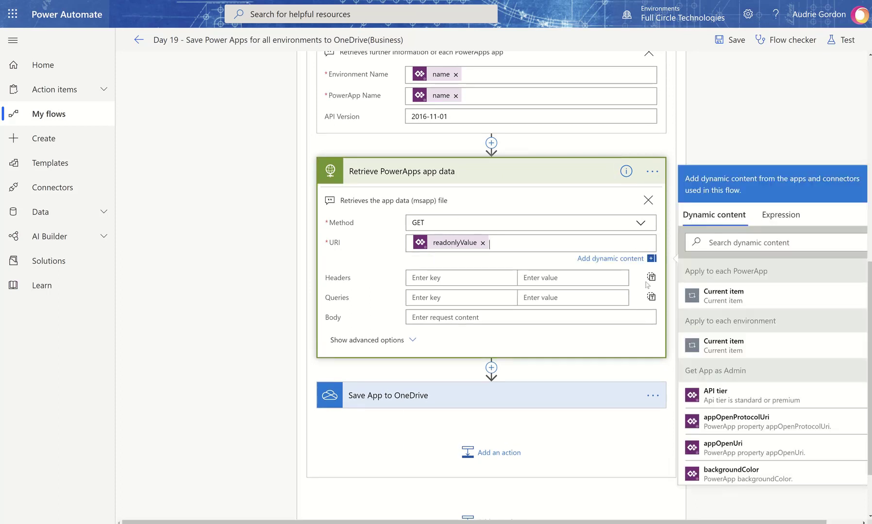
pyautogui.scroll(-6, 739, 408)
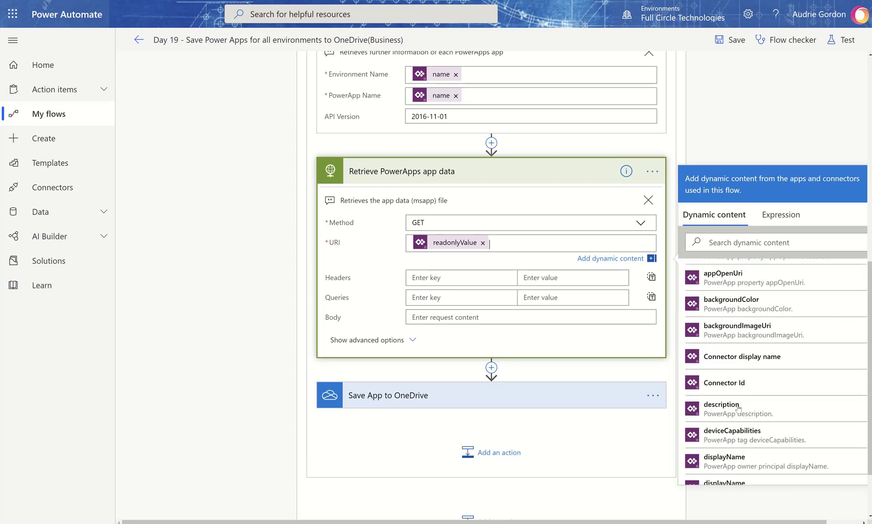
pyautogui.scroll(-5, 738, 409)
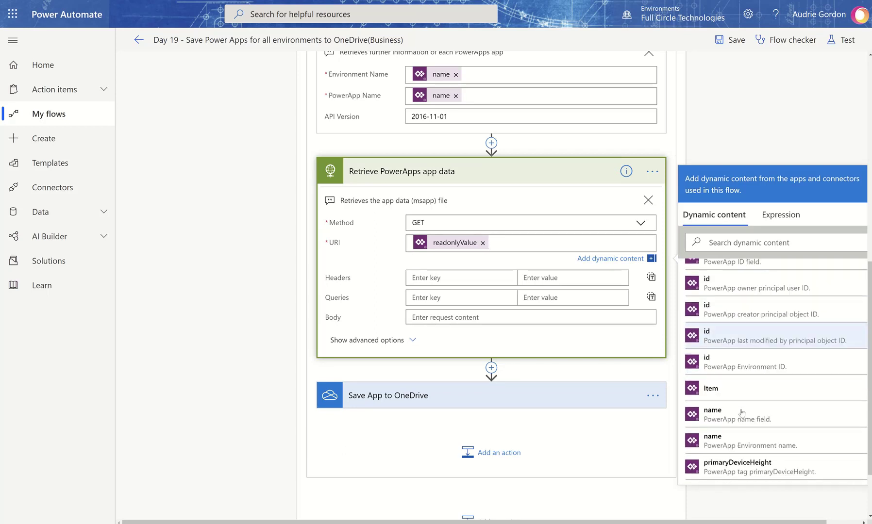
pyautogui.scroll(5, 414, 230)
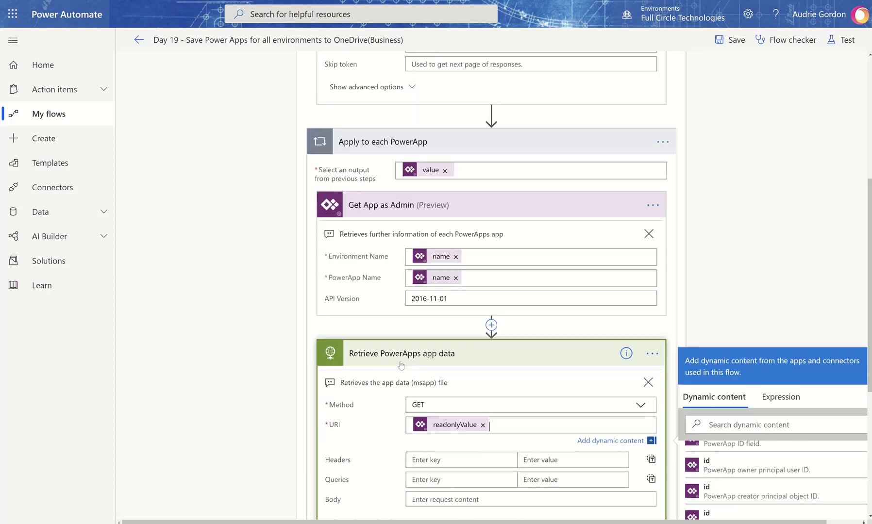
pyautogui.scroll(-5, 414, 230)
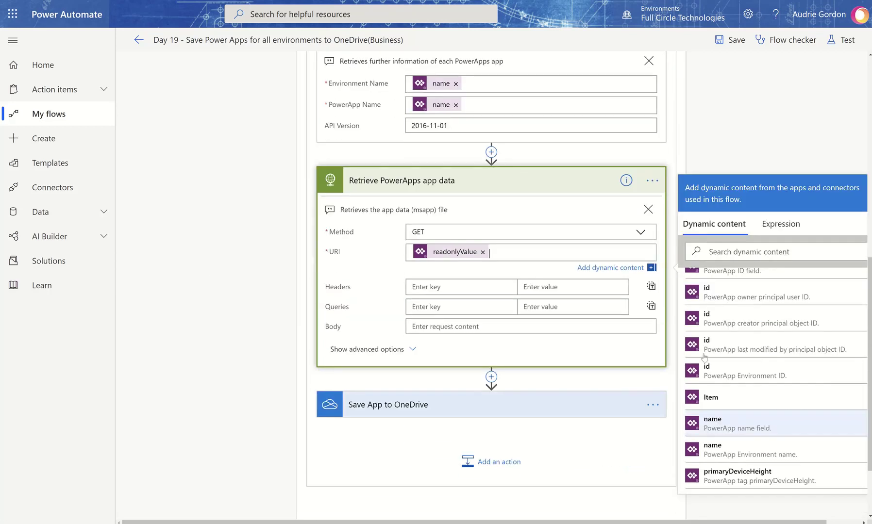
pyautogui.scroll(4, 701, 354)
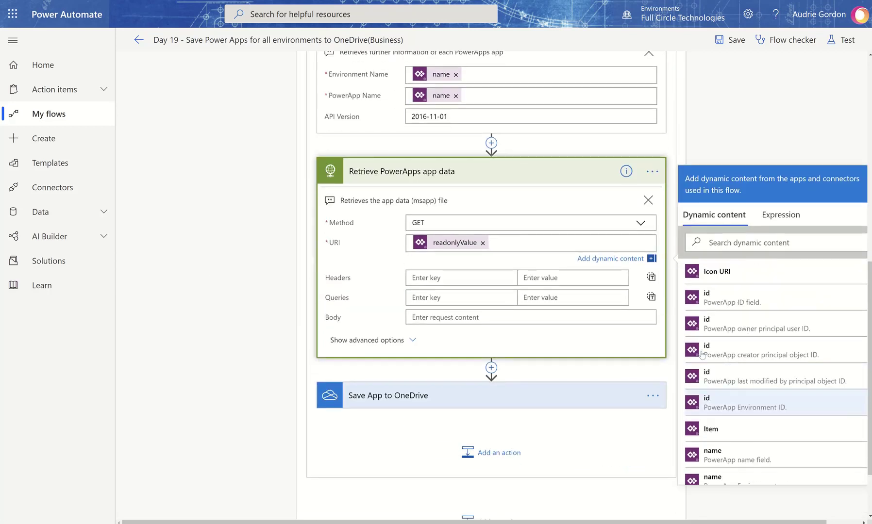
pyautogui.click(729, 241)
pyautogui.write('read')
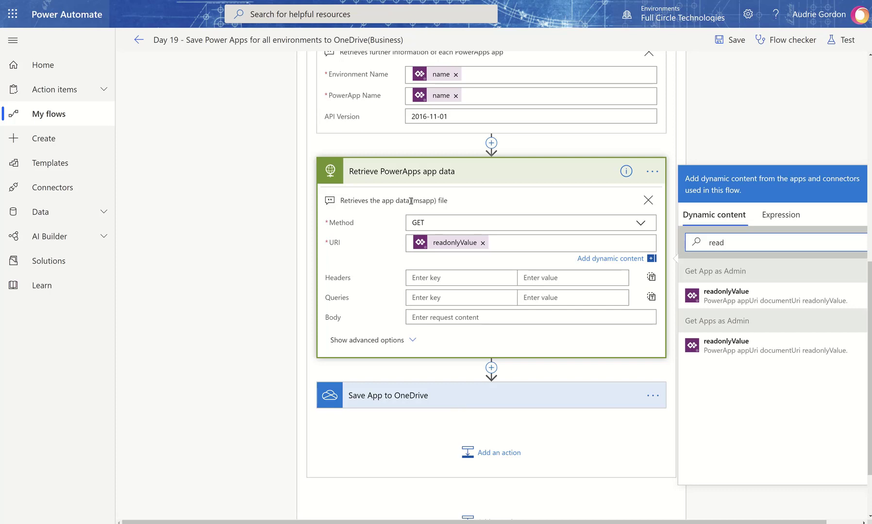
# - Highlight the msapp file note in Retrieve PowerApps app data, and expand Save App to OneDrive to review its settings
pyautogui.moveTo(411, 201); pyautogui.dragTo(472, 258)
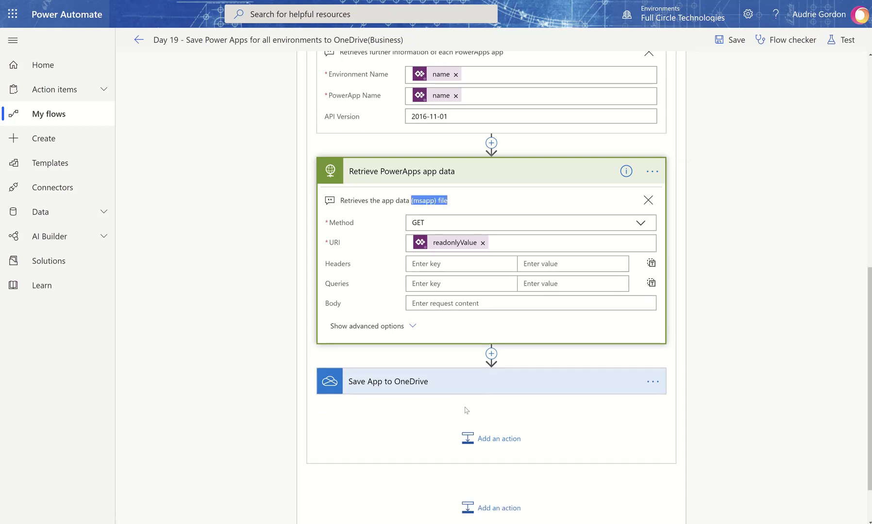
pyautogui.click(468, 388)
pyautogui.scroll(-3, 490, 423)
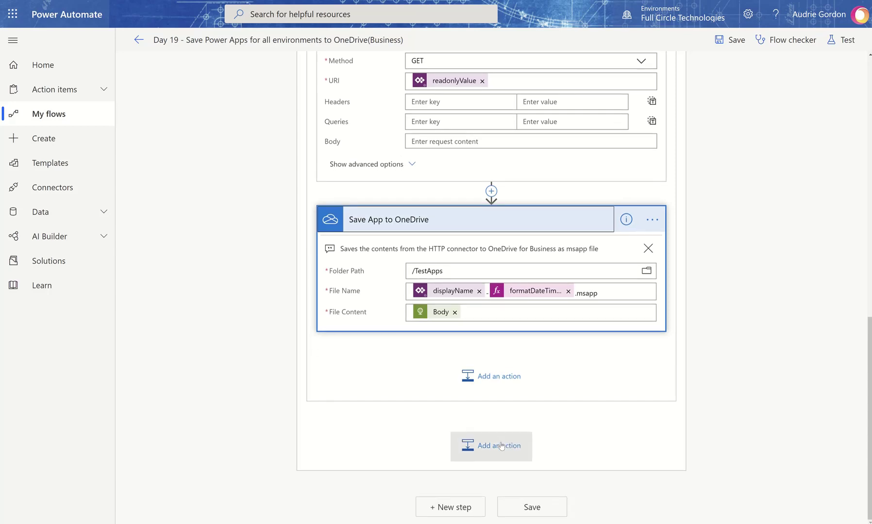
pyautogui.scroll(5, 548, 330)
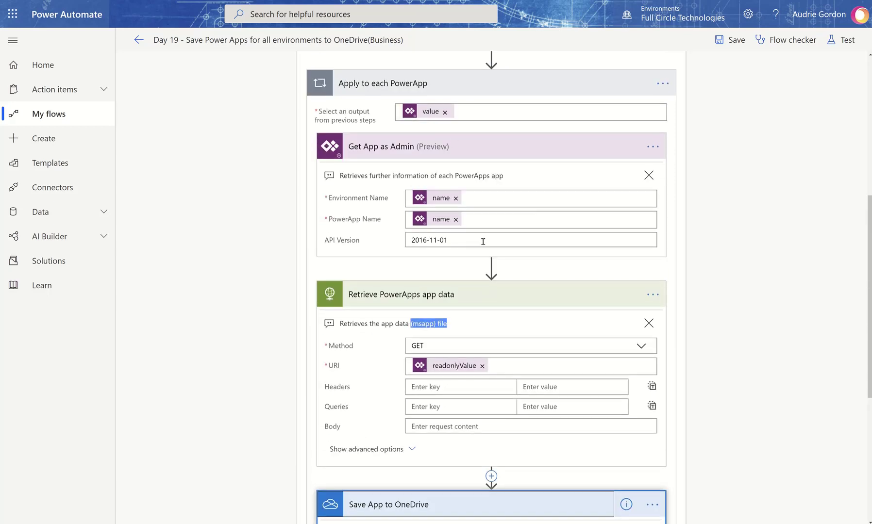
pyautogui.scroll(-4, 483, 242)
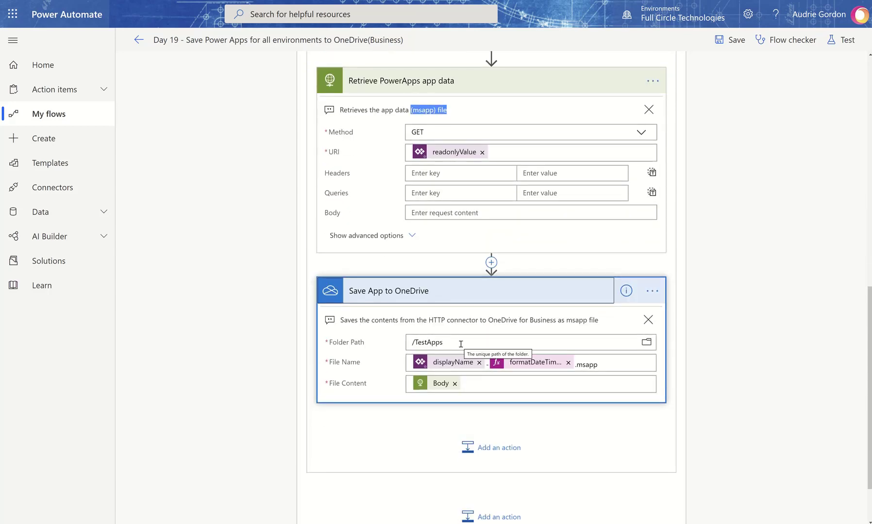
# - Browse the OneDrive for Business folders and set the Save App to OneDrive folder path to /PowerApps/Templates
pyautogui.click(653, 342)
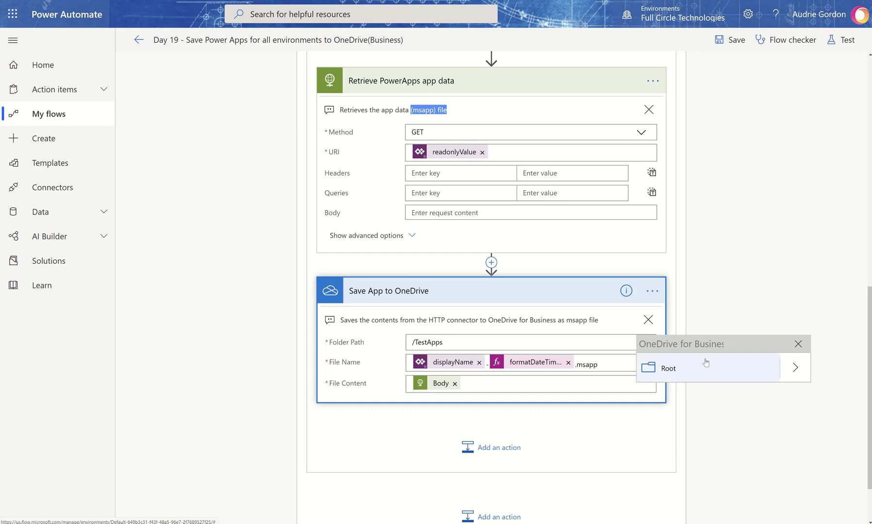
pyautogui.click(795, 371)
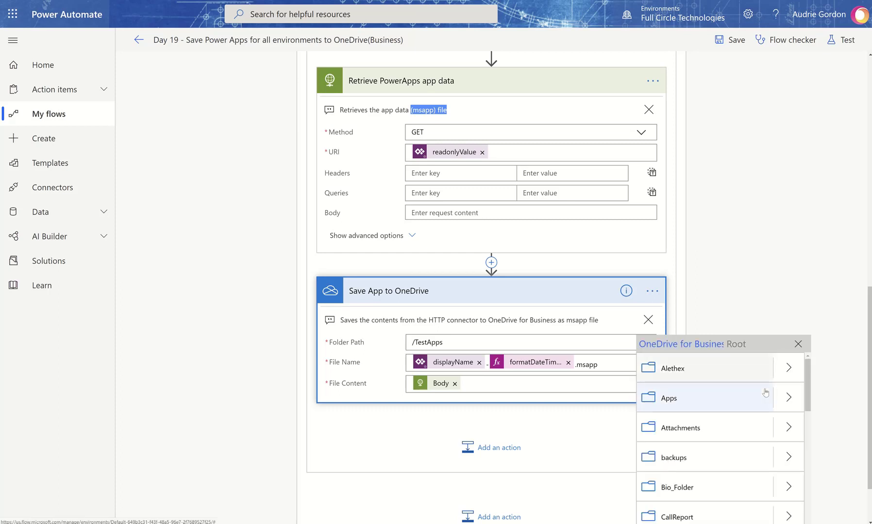
pyautogui.scroll(-5, 723, 399)
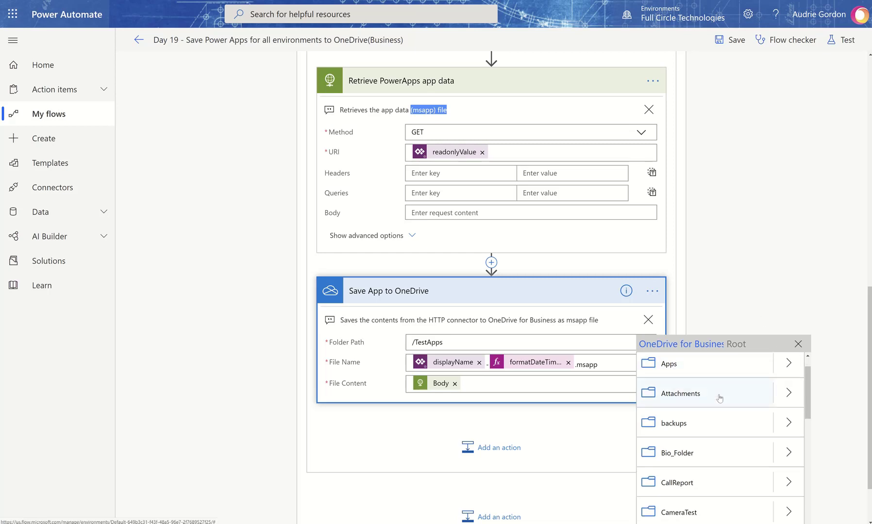
pyautogui.scroll(-6, 723, 416)
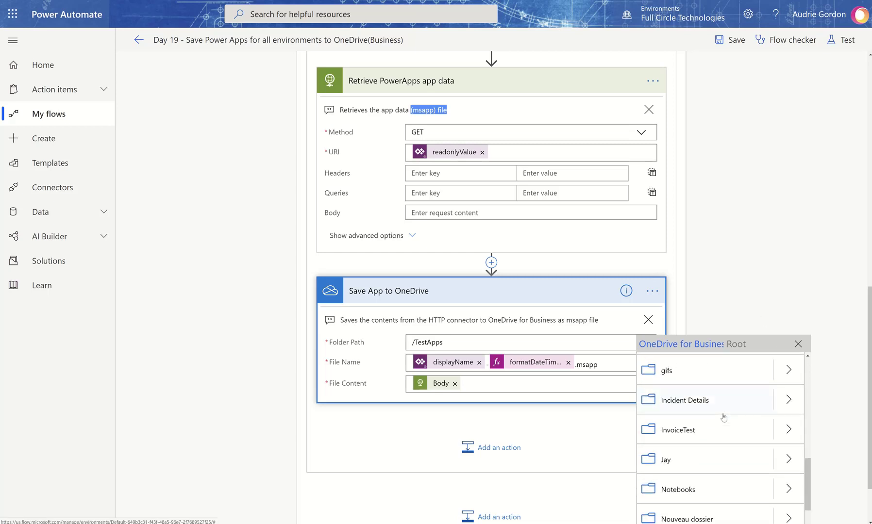
pyautogui.scroll(-3, 723, 416)
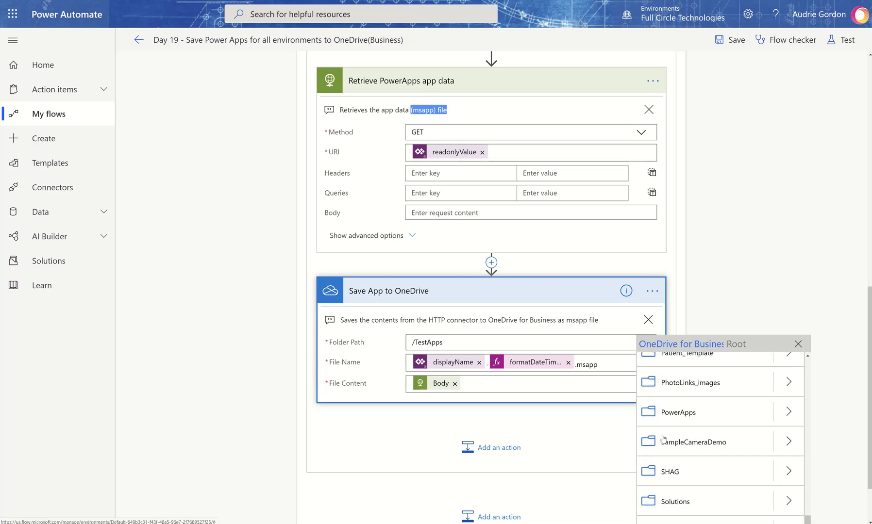
pyautogui.click(787, 413)
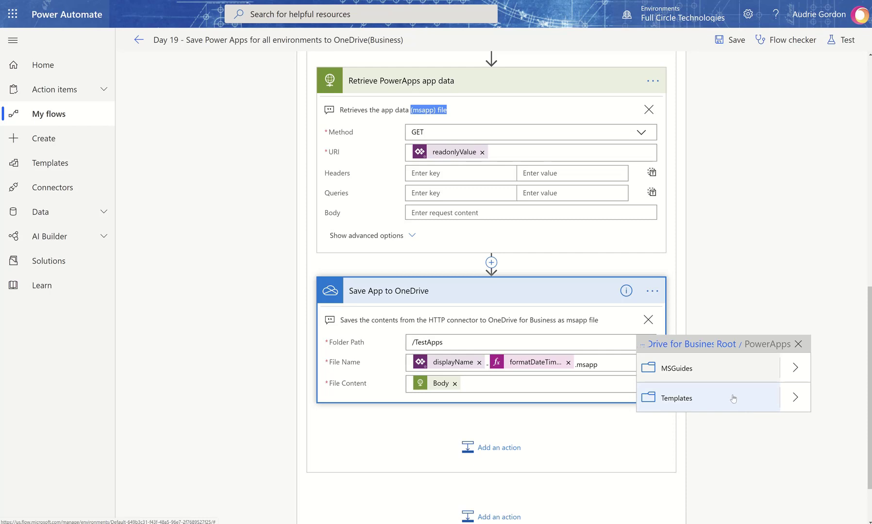
pyautogui.click(738, 402)
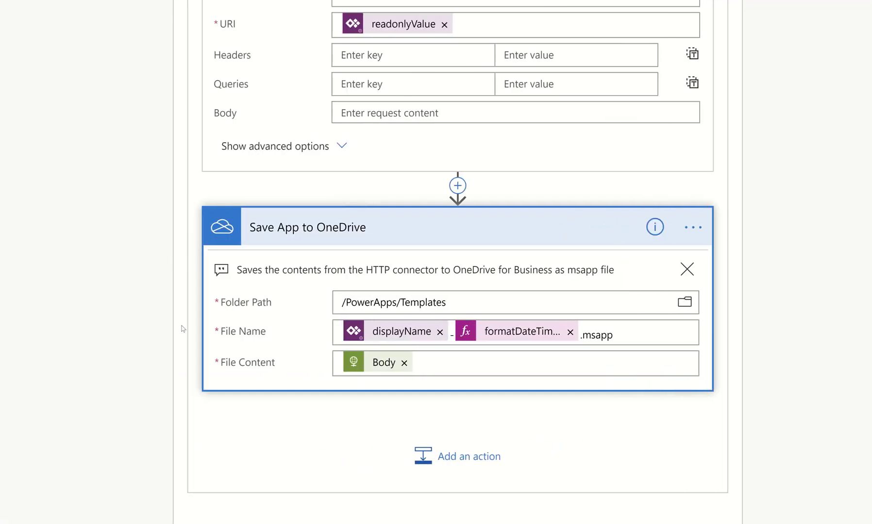
# - Replace the Save App to OneDrive comment with the file name's expression, formatDateTime(body('Get_App_as_Admin')?['properties']?['lastModifiedTime'],'yyyy-MM-dd')
pyautogui.click(505, 332)
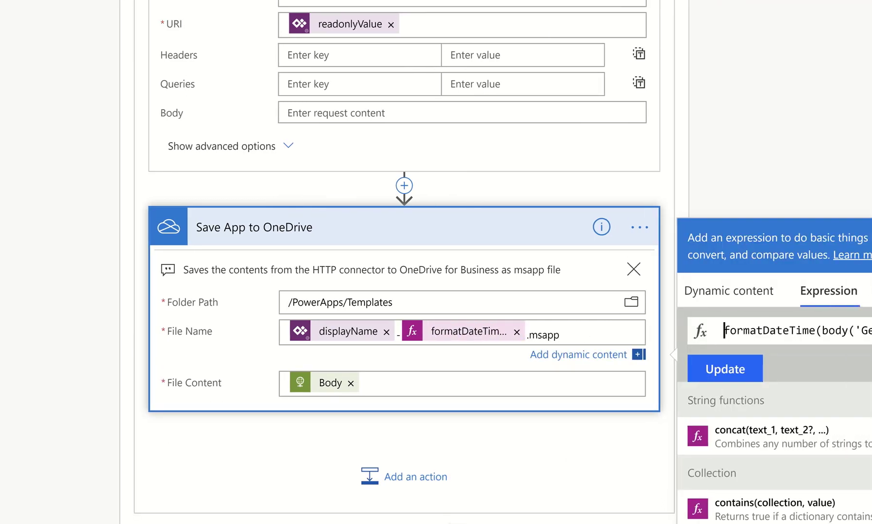
pyautogui.hotkey('ctrl', 'a')
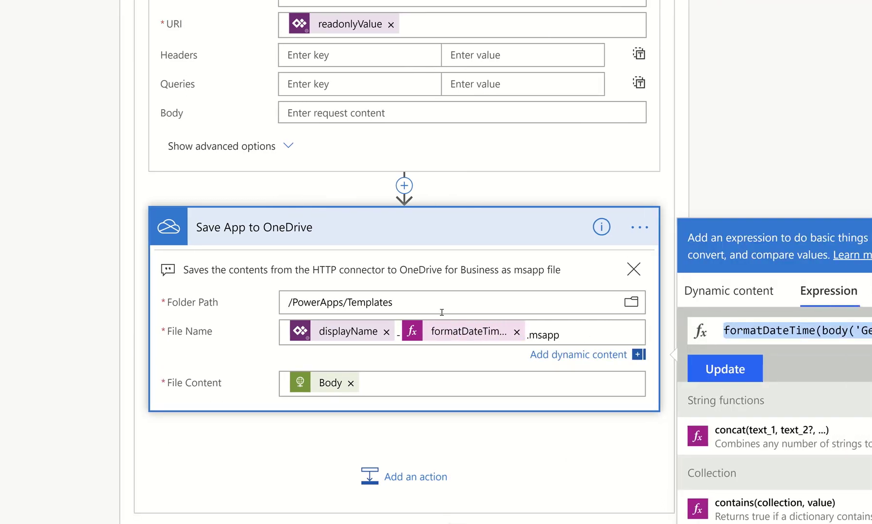
pyautogui.click(638, 229)
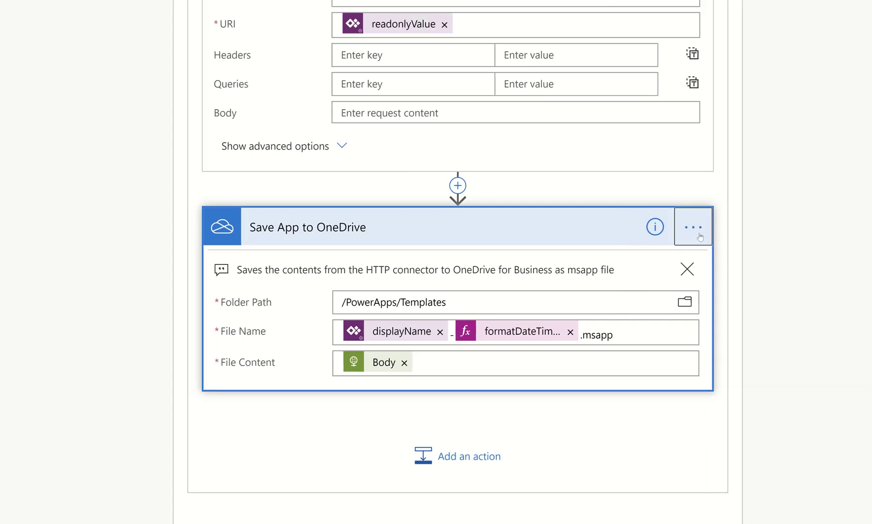
pyautogui.click(698, 236)
pyautogui.click(763, 273)
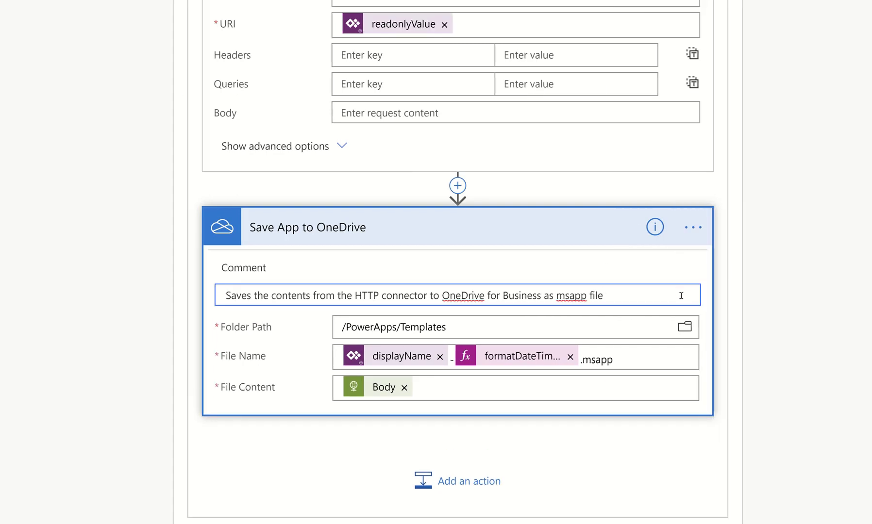
pyautogui.press('Return')
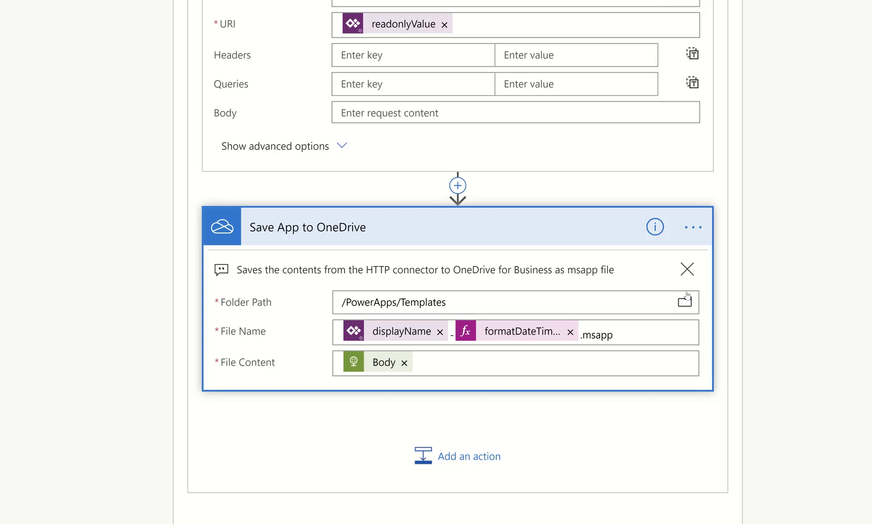
pyautogui.click(693, 227)
pyautogui.click(768, 285)
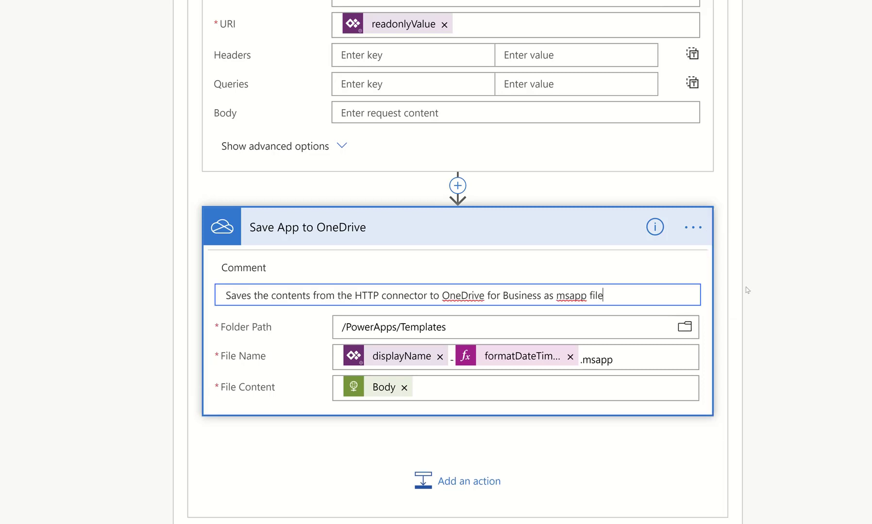
pyautogui.moveTo(607, 291); pyautogui.dragTo(165, 288)
pyautogui.write("formatDateTime(body('Get_App_as_Admin')?['properties']?['lastModifiedTime'],'yyyy-MM-dd')")
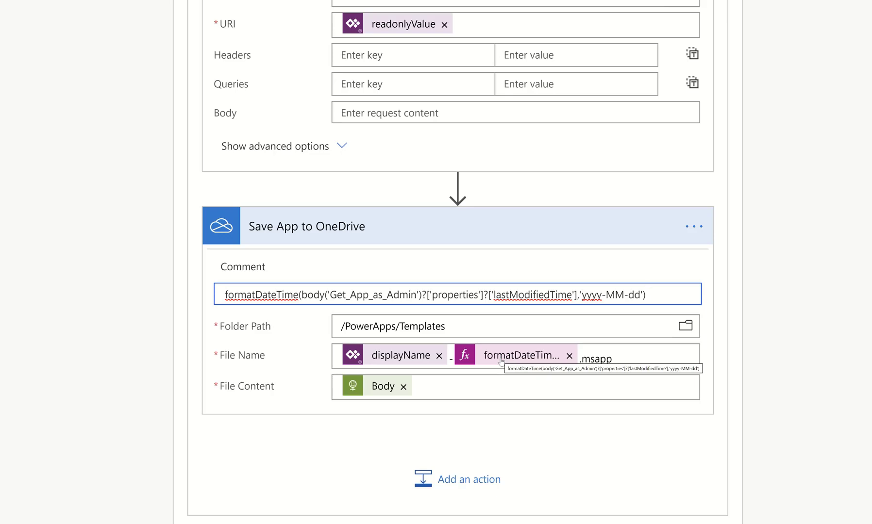
# - Show the dynamic content for the Save App to OneDrive file content and review the actions inside the Apply to each PowerApp loop
pyautogui.click(435, 397)
pyautogui.scroll(3, 456, 395)
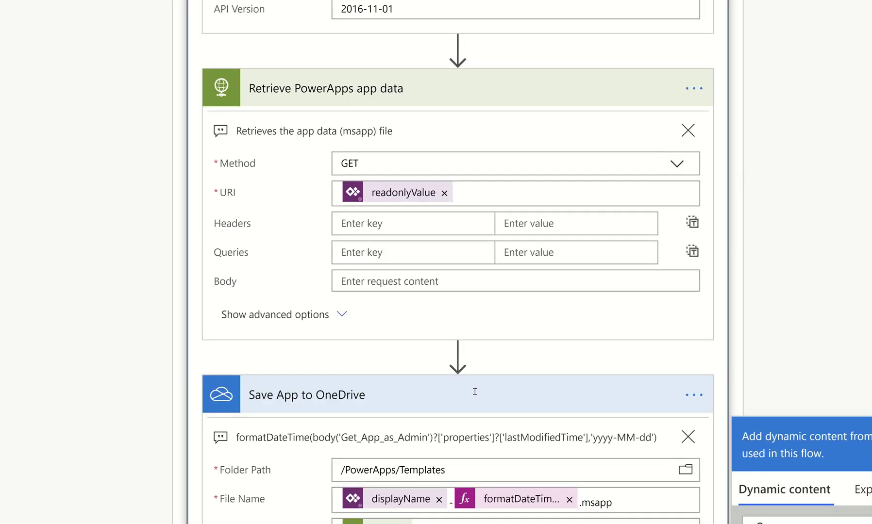
pyautogui.scroll(5, 475, 391)
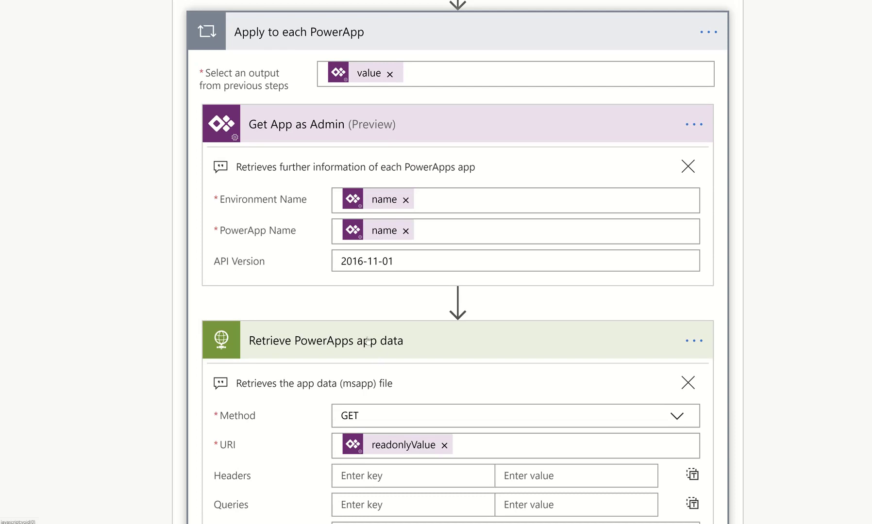
pyautogui.scroll(-10, 534, 379)
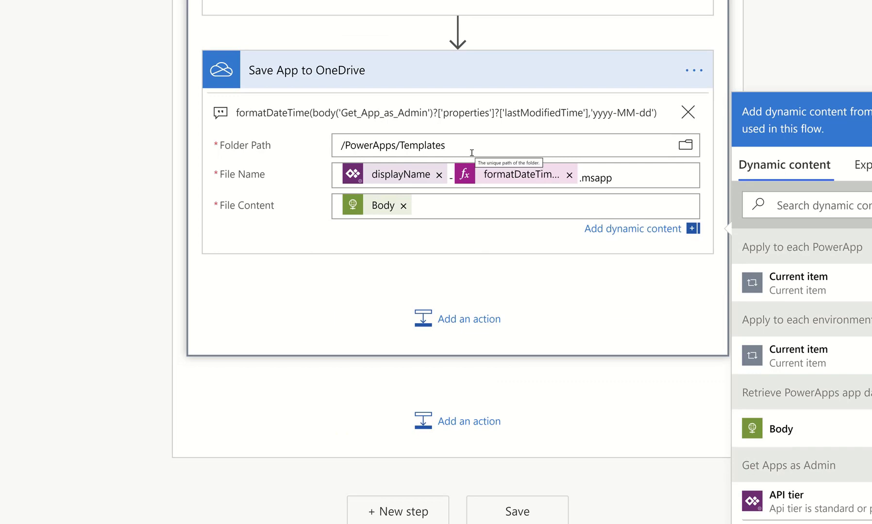
pyautogui.scroll(12, 549, 215)
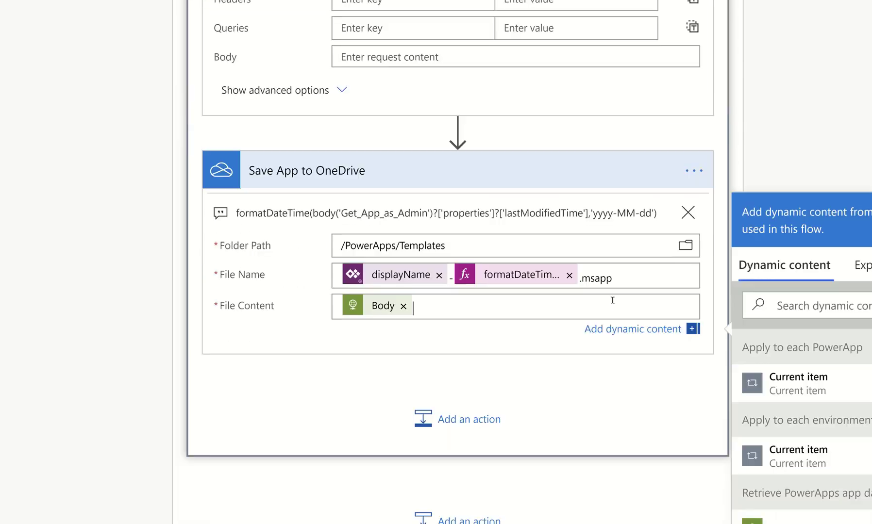
# - Save the flow and run a test by performing the trigger action, then show the run's progress
pyautogui.scroll(-2, 625, 322)
pyautogui.scroll(14, 626, 324)
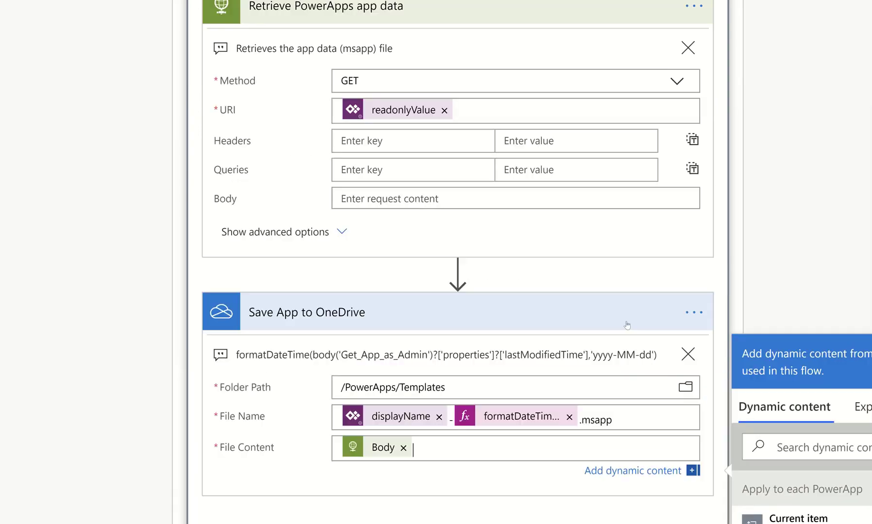
pyautogui.scroll(3, 630, 343)
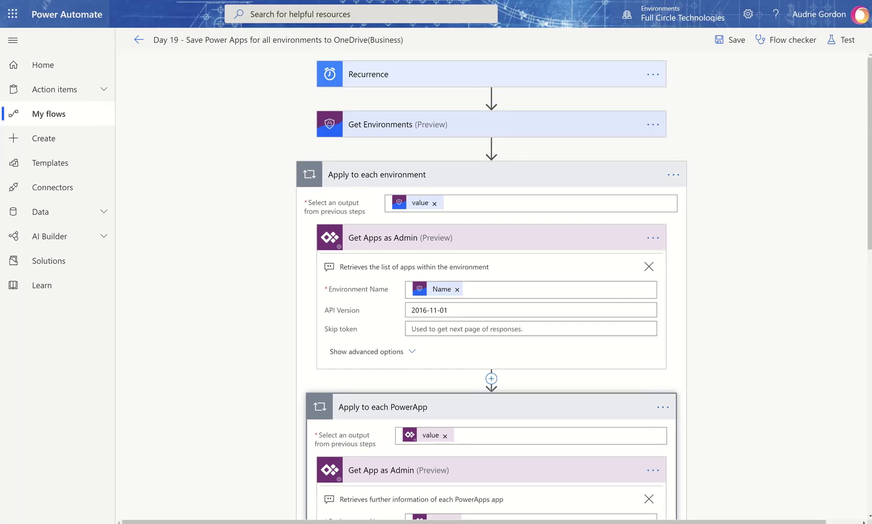
pyautogui.click(847, 40)
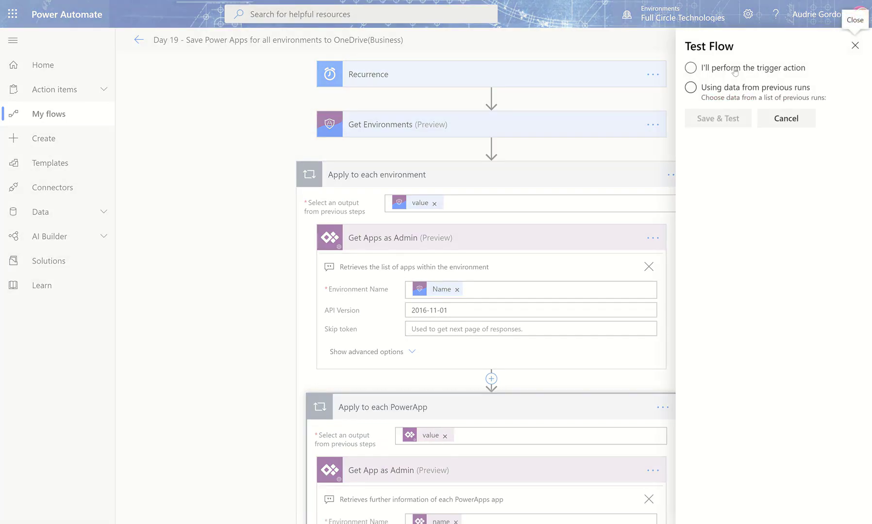
pyautogui.click(718, 119)
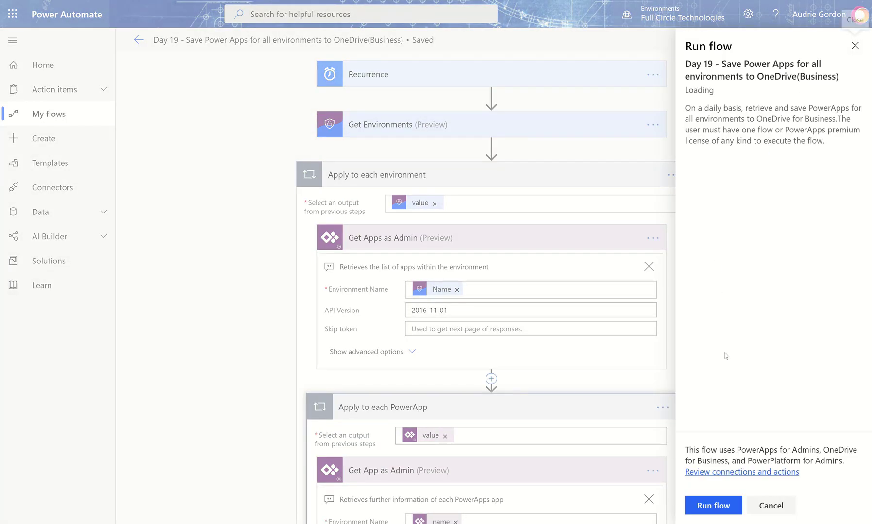
pyautogui.click(710, 504)
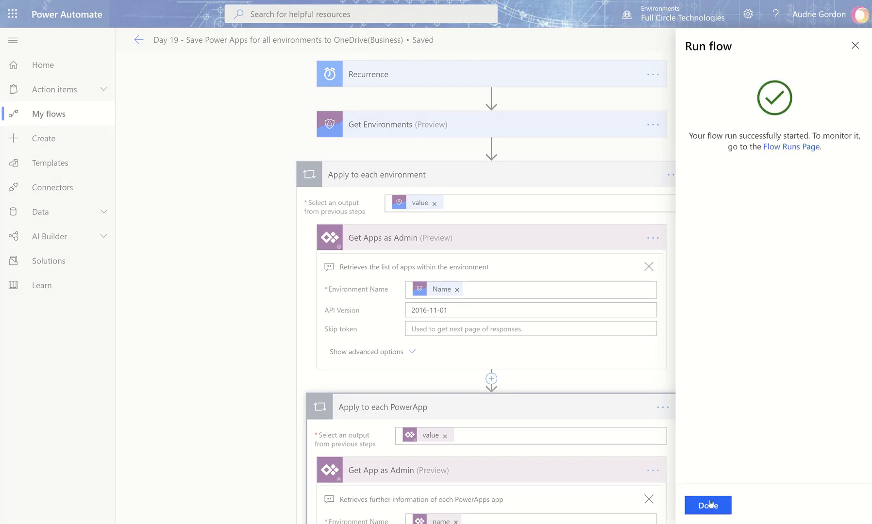
pyautogui.click(709, 505)
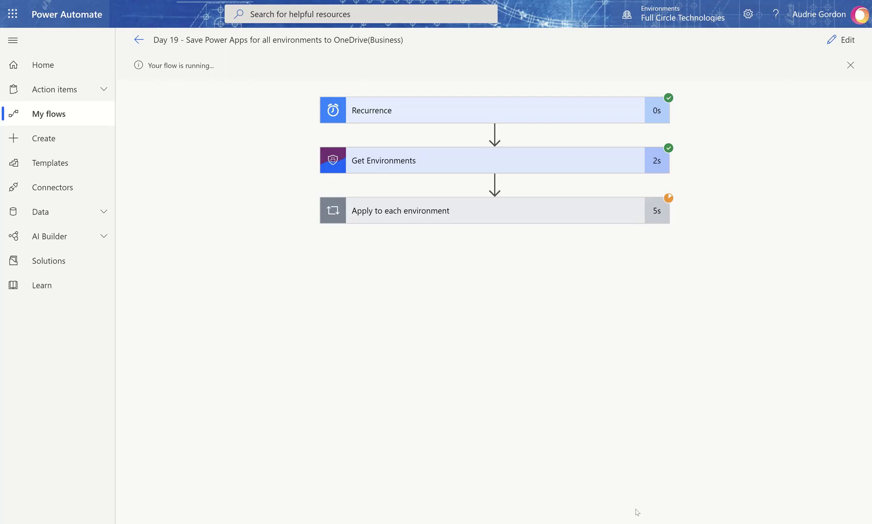
# - Expand the Get Environments run result and examine an environment's name, location, region, display name and description in the output value
pyautogui.click(416, 157)
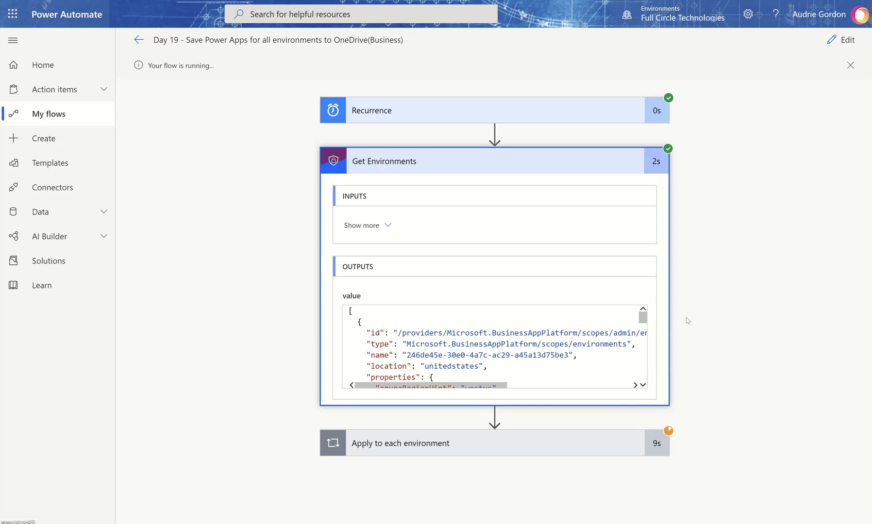
pyautogui.moveTo(642, 318); pyautogui.dragTo(642, 340)
pyautogui.scroll(-1, 494, 335)
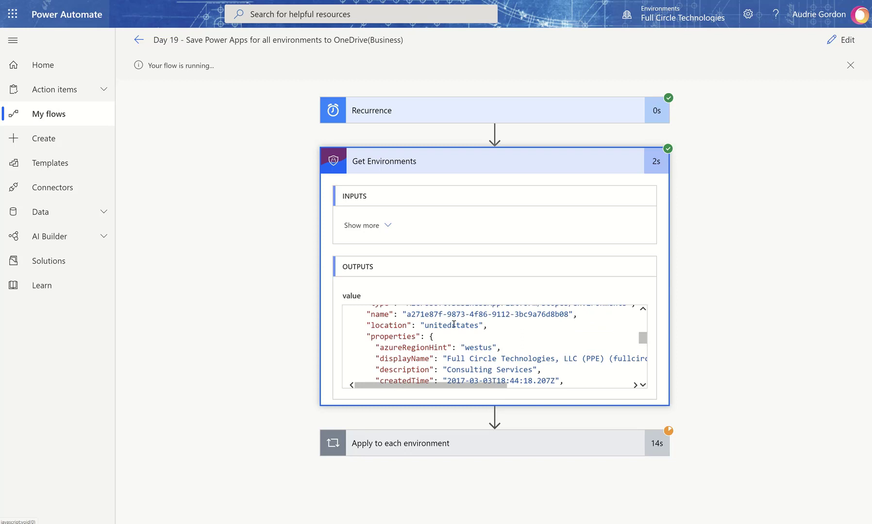
pyautogui.click(501, 344)
pyautogui.click(487, 325)
pyautogui.click(510, 350)
# - Examine the environment's creator, type and linked metadata in the Get Environments output through to the following environment, and collapse the action
pyautogui.scroll(-5, 511, 352)
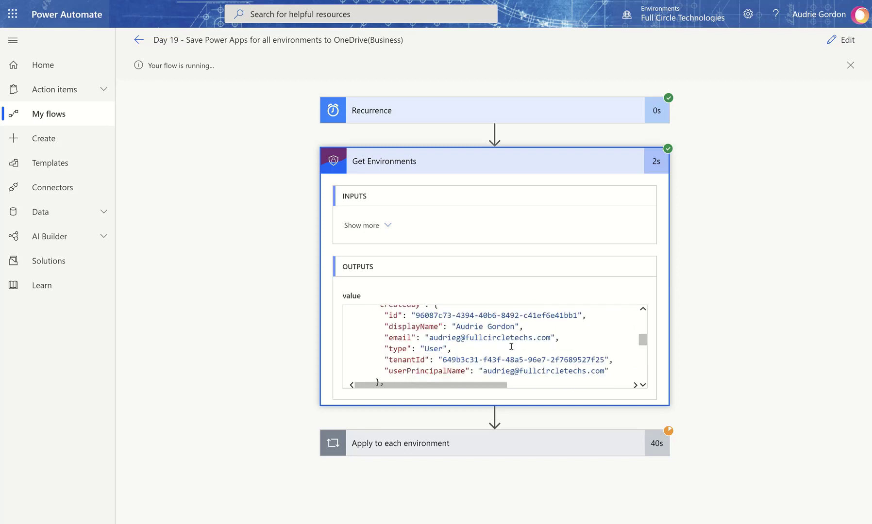
pyautogui.scroll(-4, 511, 347)
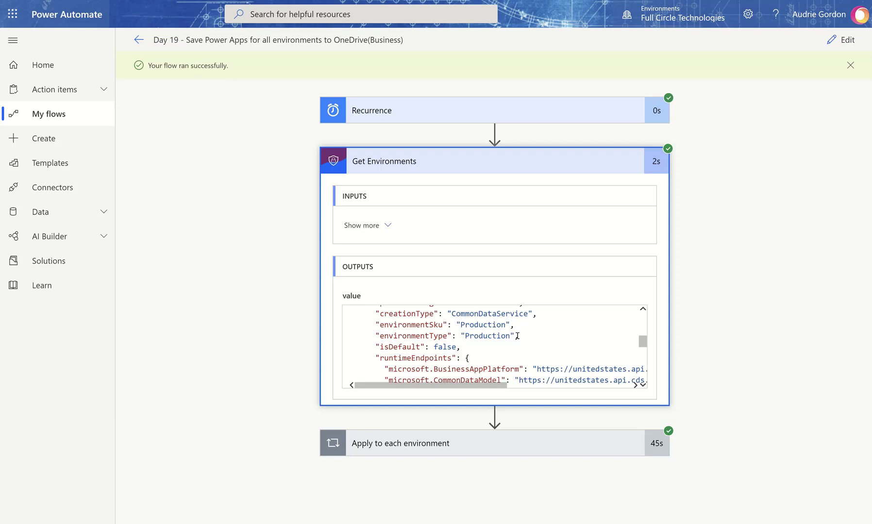
pyautogui.scroll(-3, 515, 334)
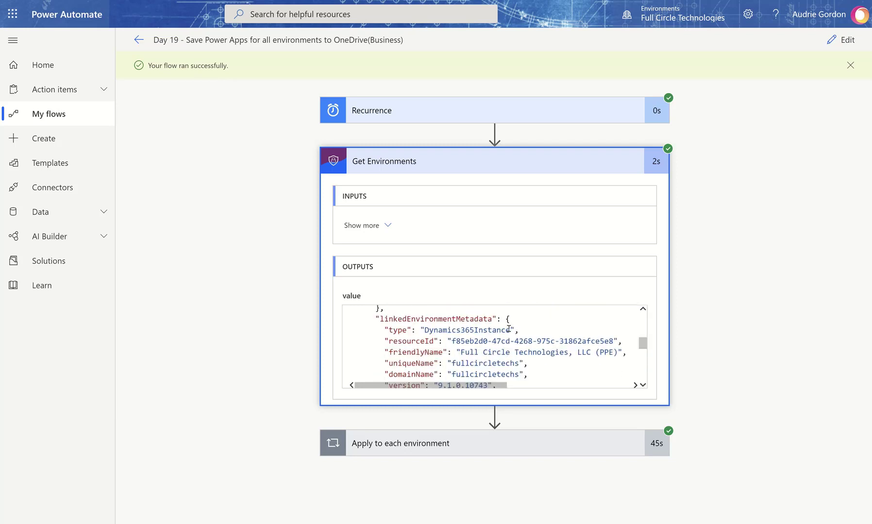
pyautogui.scroll(-5, 510, 328)
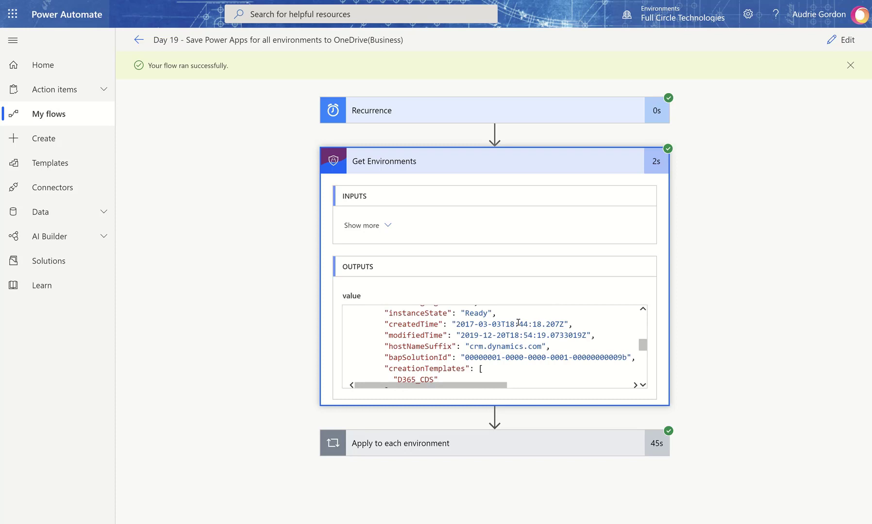
pyautogui.scroll(-2, 518, 322)
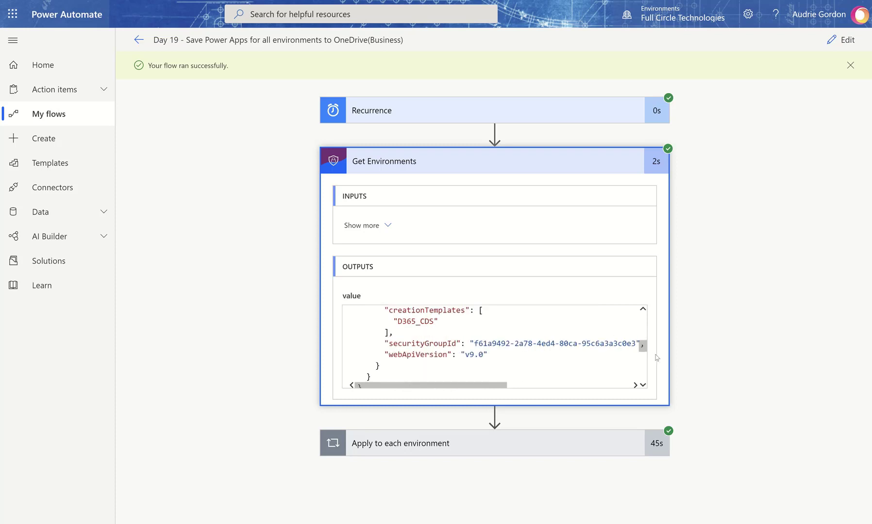
pyautogui.scroll(-2, 589, 355)
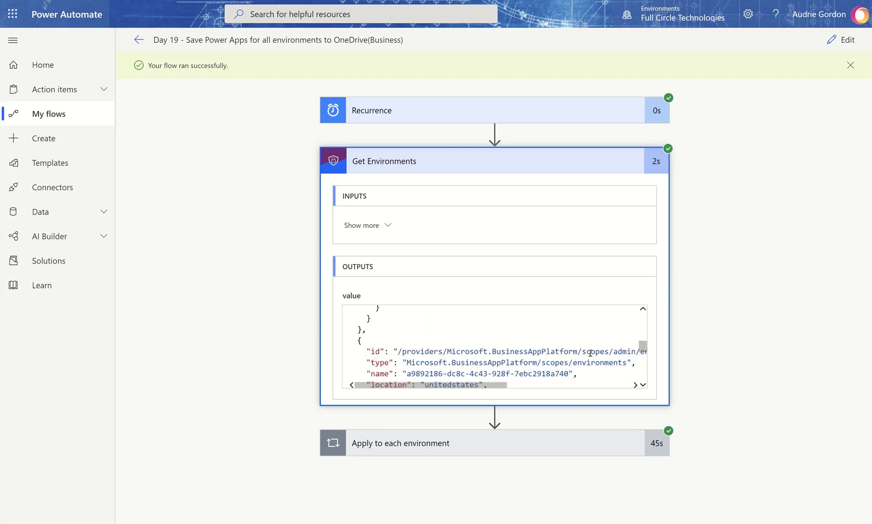
pyautogui.scroll(-1, 589, 353)
pyautogui.click(529, 157)
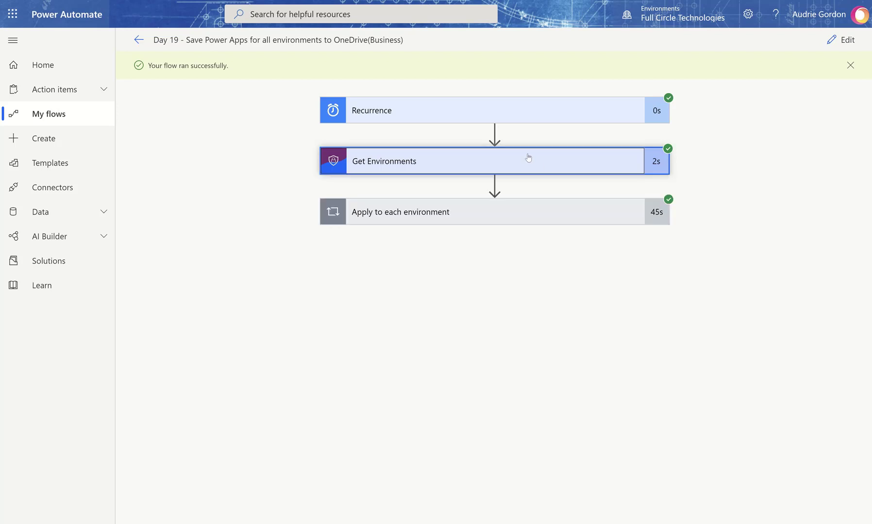
# - Expand Apply to each environment at its first iteration and Get Apps as Admin to review the action's inputs and outputs
pyautogui.click(506, 218)
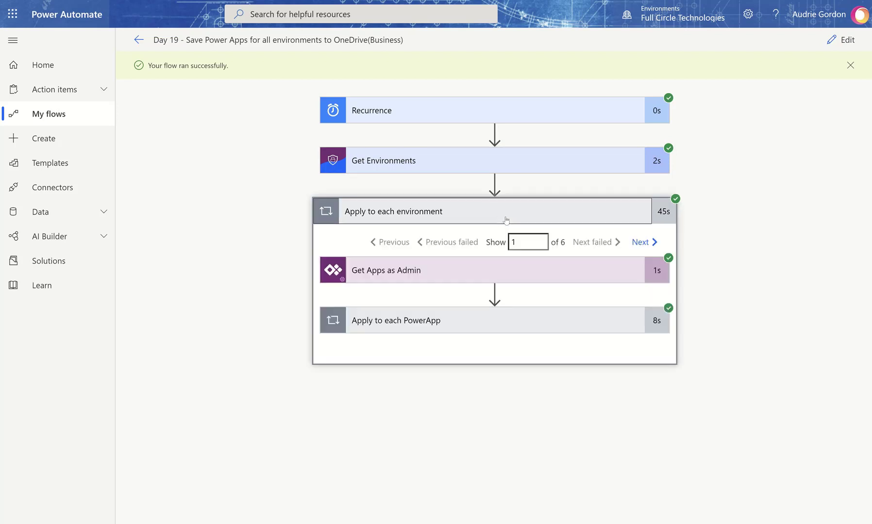
pyautogui.click(498, 269)
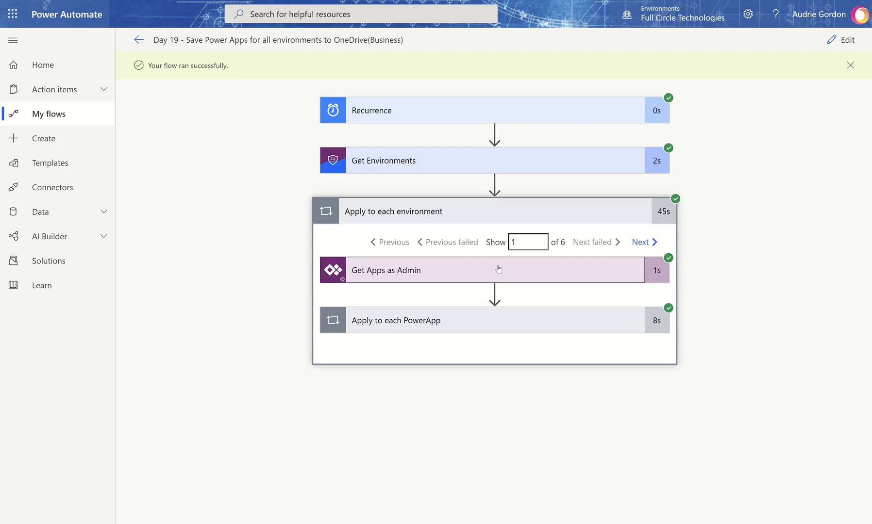
pyautogui.scroll(-4, 527, 347)
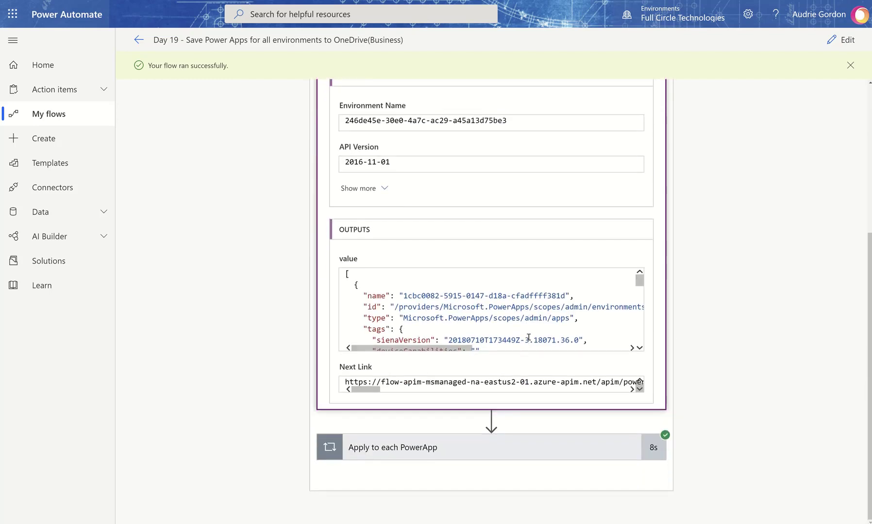
pyautogui.scroll(3, 527, 346)
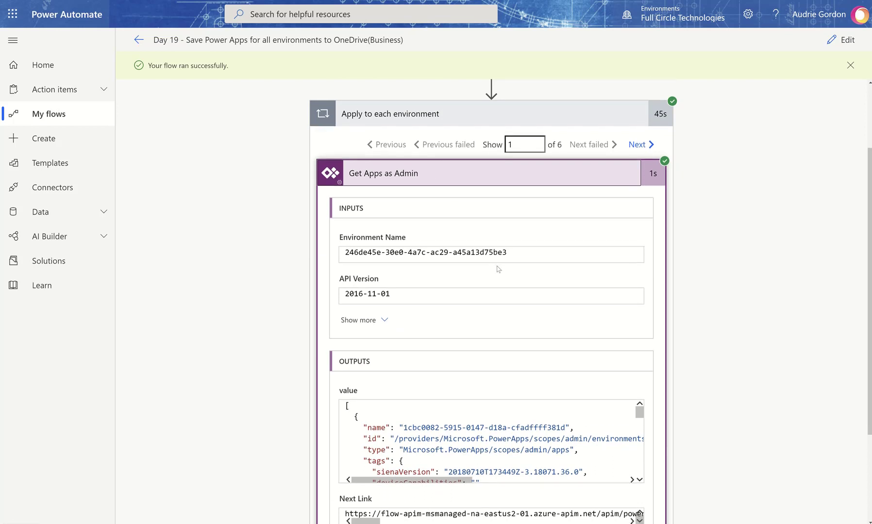
pyautogui.scroll(-3, 496, 265)
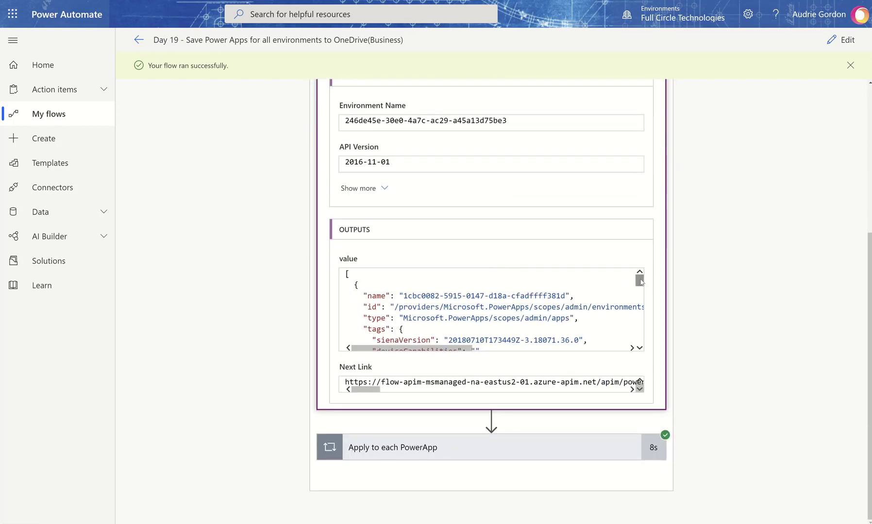
# - Examine the first app's name, tags, device dimensions and client version properties in the Get Apps as Admin output value
pyautogui.scroll(-5, 575, 293)
pyautogui.scroll(2, 576, 293)
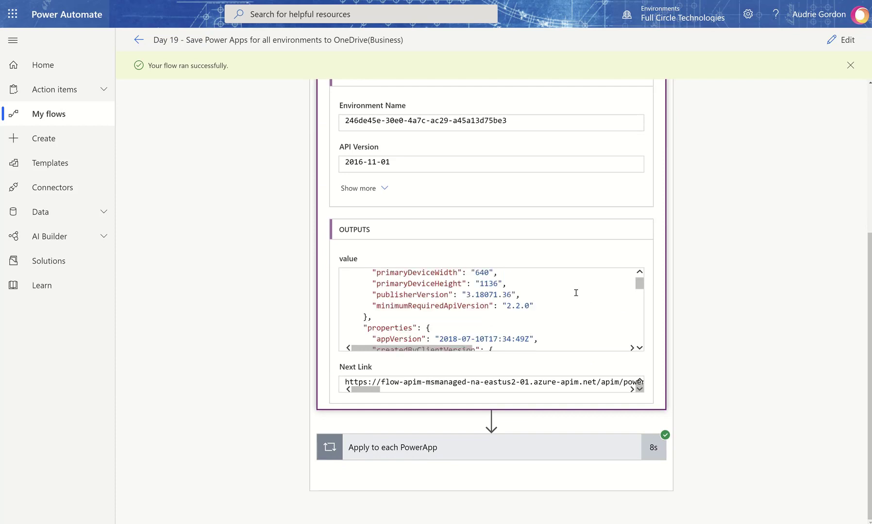
pyautogui.scroll(2, 575, 293)
pyautogui.scroll(2, 576, 292)
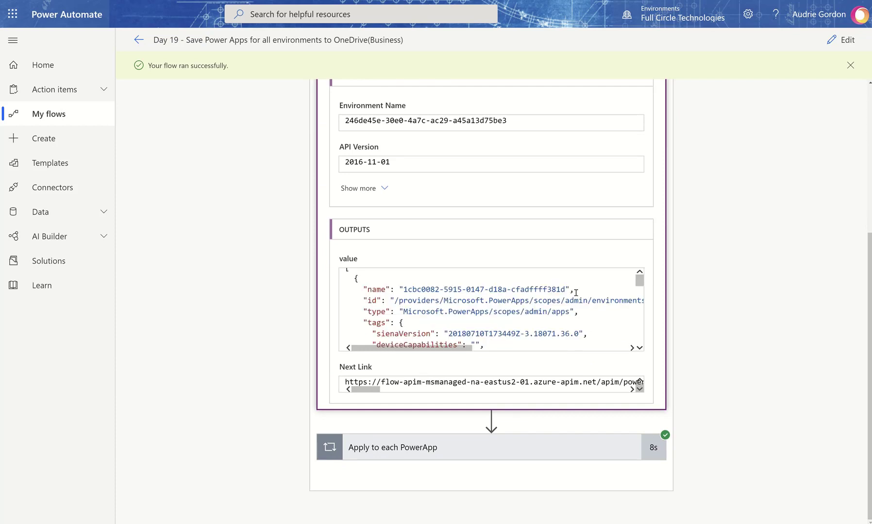
pyautogui.scroll(-1, 575, 292)
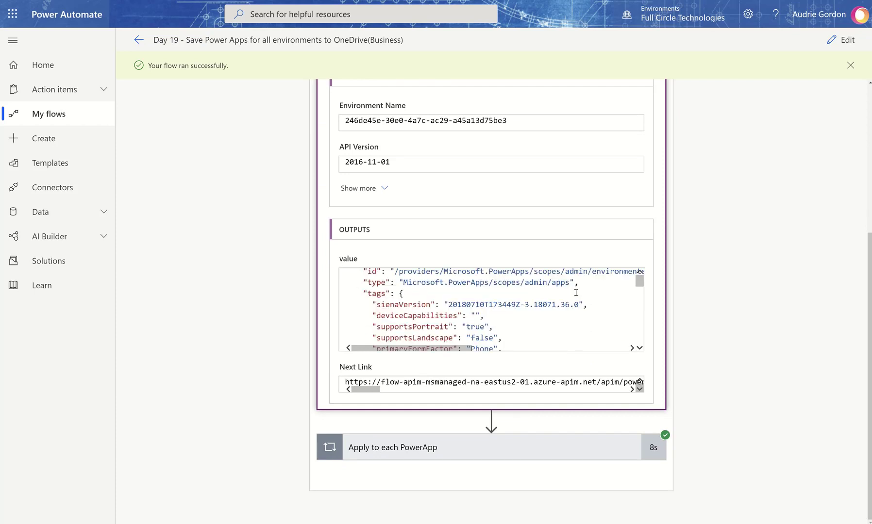
pyautogui.scroll(-1, 513, 316)
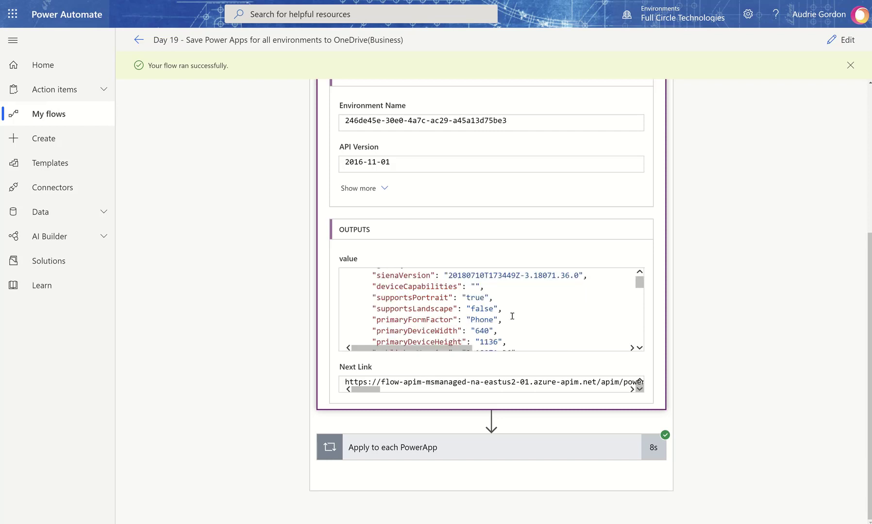
pyautogui.scroll(-1, 502, 314)
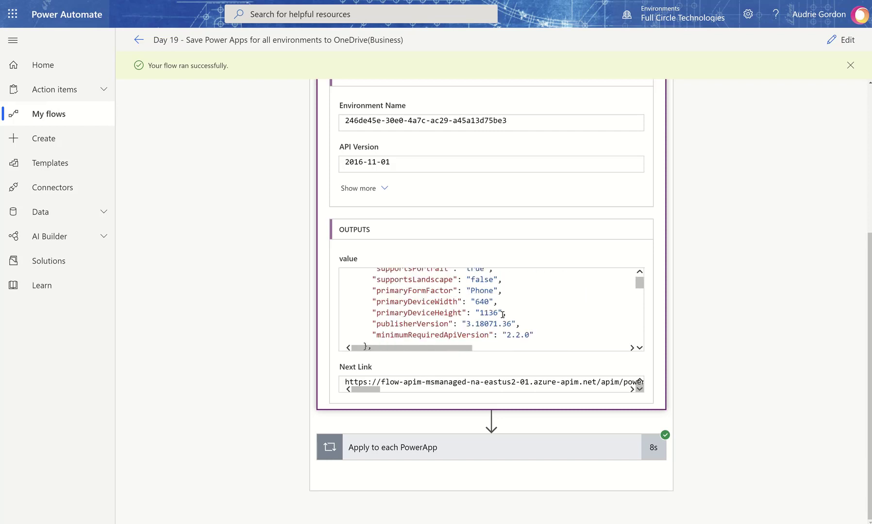
pyautogui.scroll(-1, 502, 315)
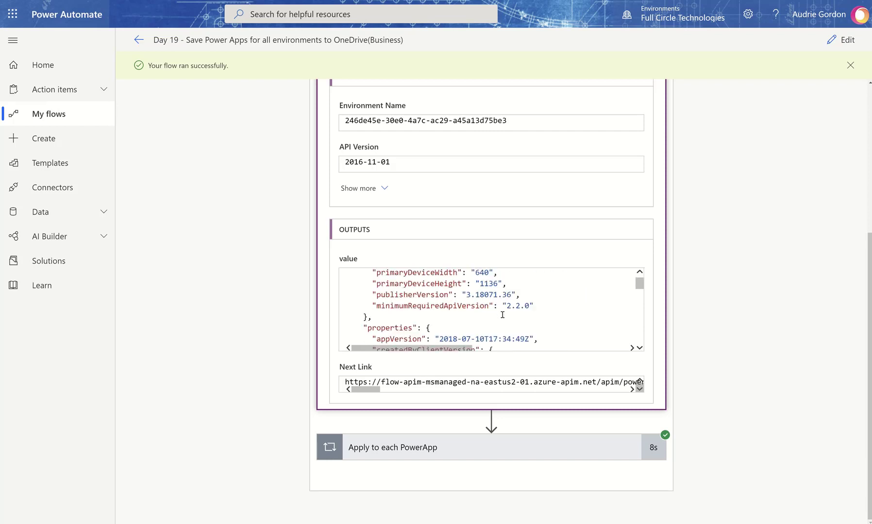
pyautogui.scroll(-1, 502, 315)
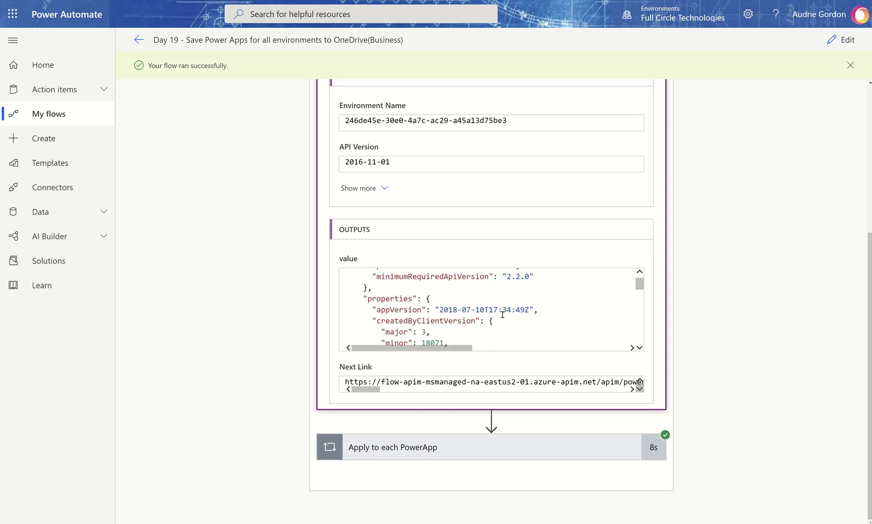
pyautogui.scroll(-1, 502, 315)
pyautogui.scroll(-1, 503, 315)
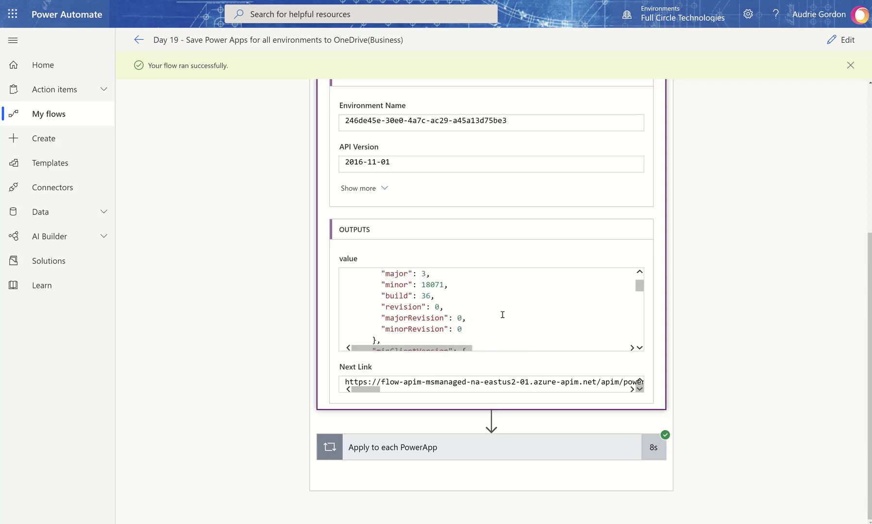
pyautogui.scroll(-1, 503, 315)
pyautogui.scroll(2, 503, 315)
pyautogui.scroll(-2, 502, 314)
# - Examine the app's creator, last modifier, display name, document URIs, timestamps and connection references in the Get Apps as Admin output
pyautogui.scroll(-5, 502, 314)
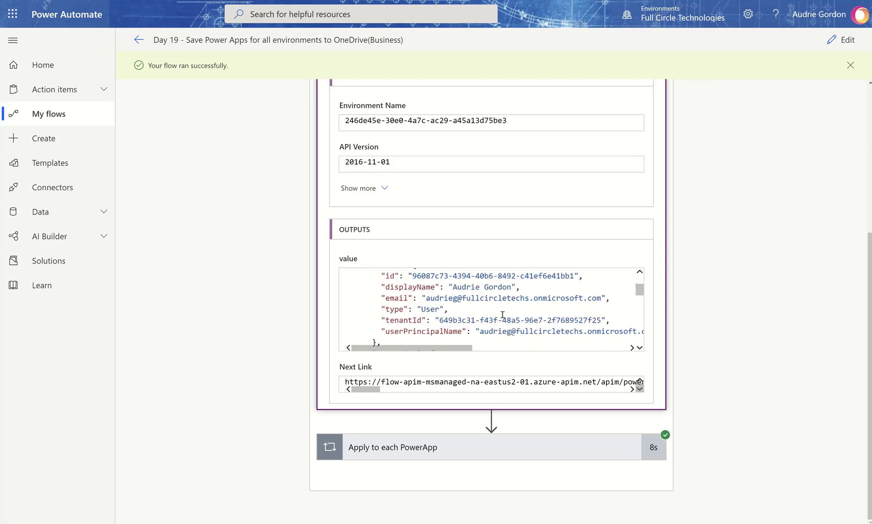
pyautogui.scroll(-1, 502, 314)
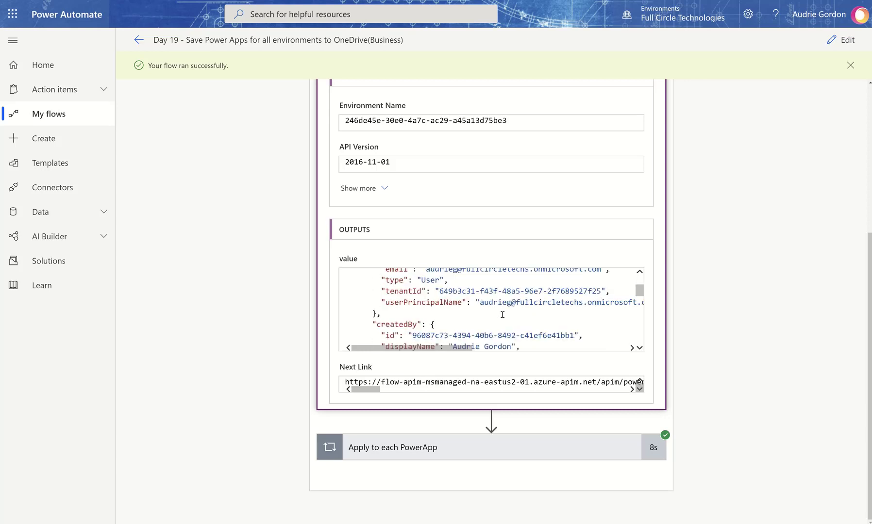
pyautogui.scroll(-4, 503, 315)
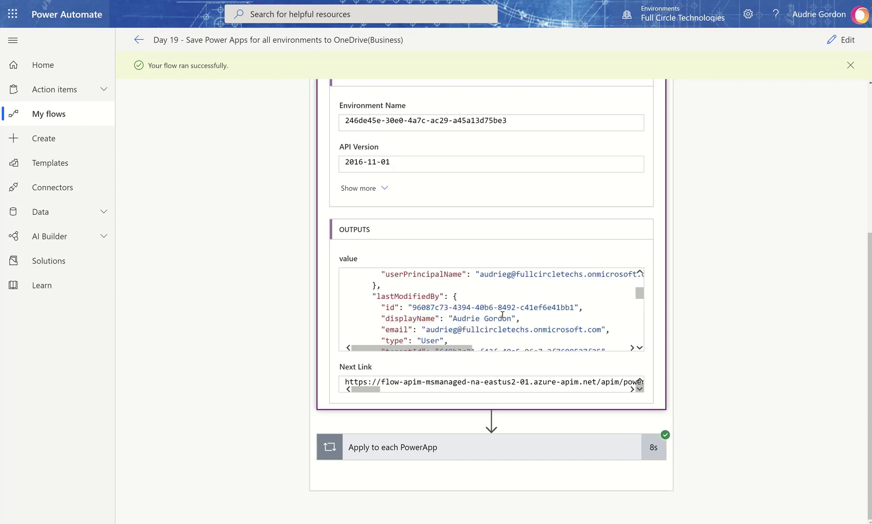
pyautogui.scroll(-3, 502, 315)
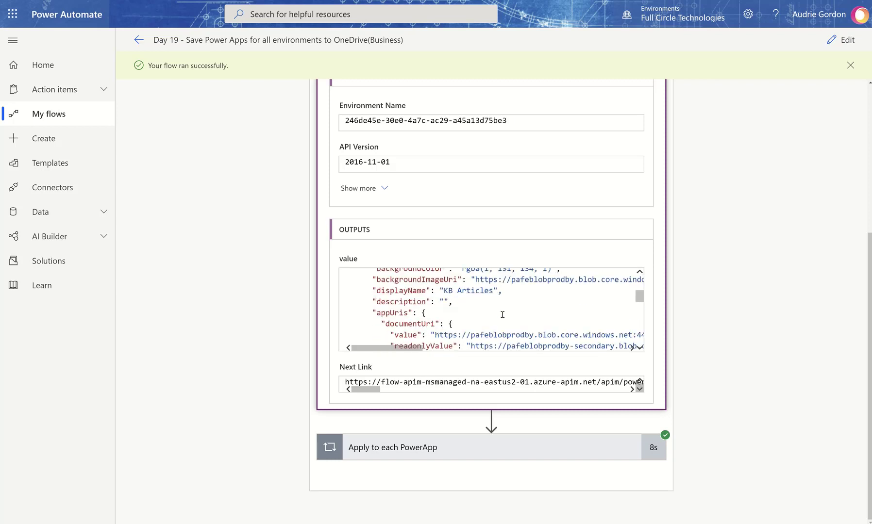
pyautogui.scroll(-3, 503, 314)
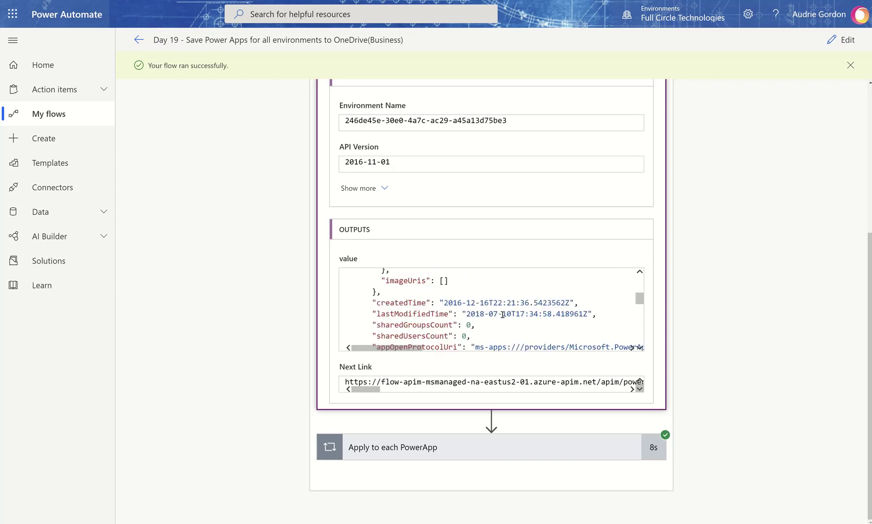
pyautogui.scroll(-4, 502, 314)
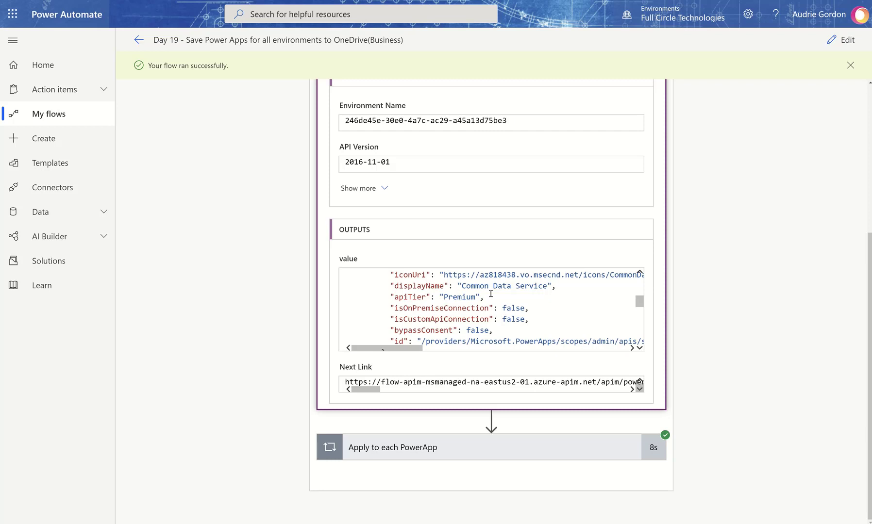
pyautogui.scroll(1, 490, 294)
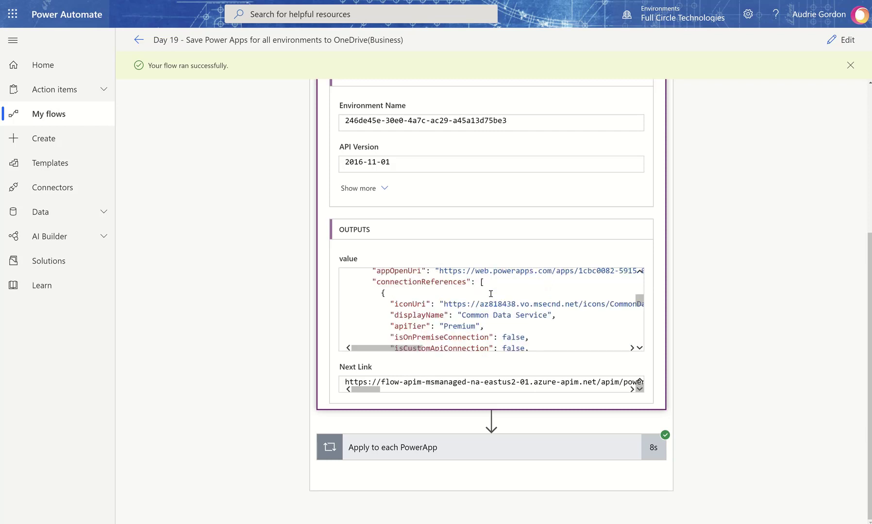
# - Examine the entity references, authorization references and environment properties in the Get Apps as Admin output, and collapse the action
pyautogui.scroll(-3, 490, 294)
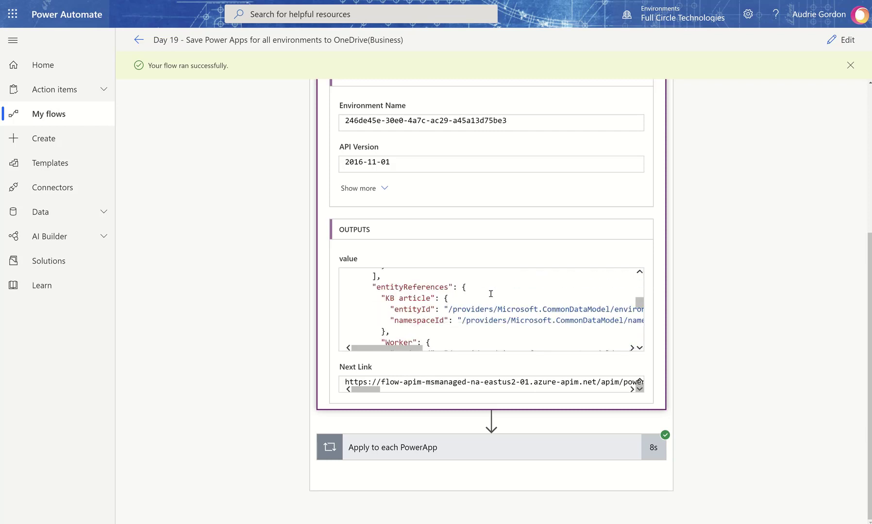
pyautogui.scroll(-2, 491, 294)
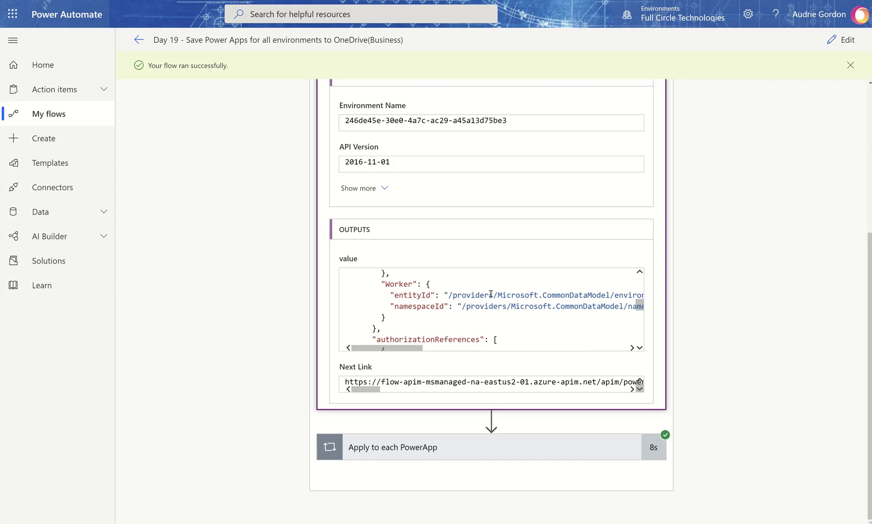
pyautogui.scroll(-5, 491, 294)
pyautogui.scroll(1, 640, 238)
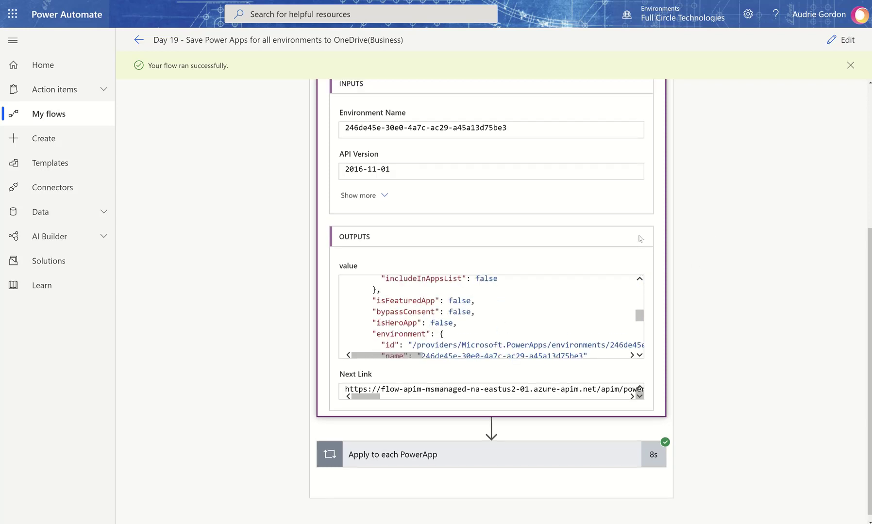
pyautogui.scroll(5, 640, 238)
pyautogui.click(537, 266)
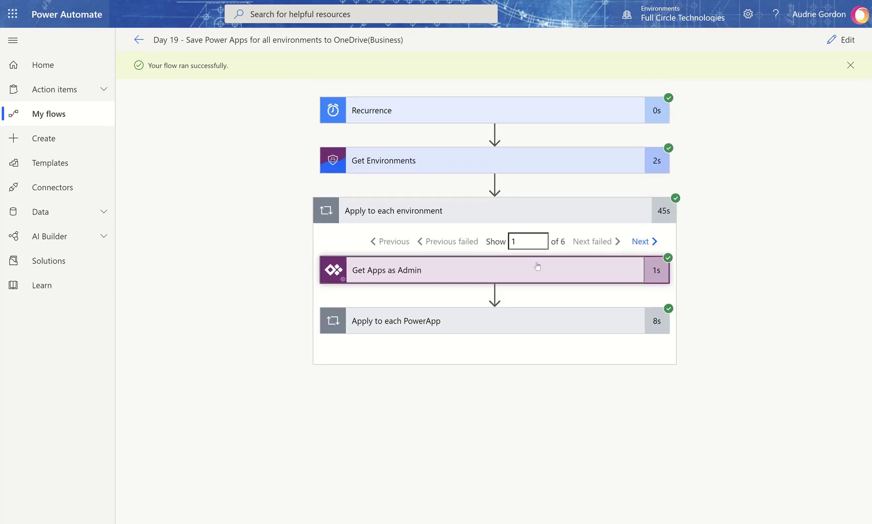
# - Expand Apply to each PowerApp, review the status code, headers and body outputs of Retrieve PowerApps app data, and collapse the action
pyautogui.click(540, 321)
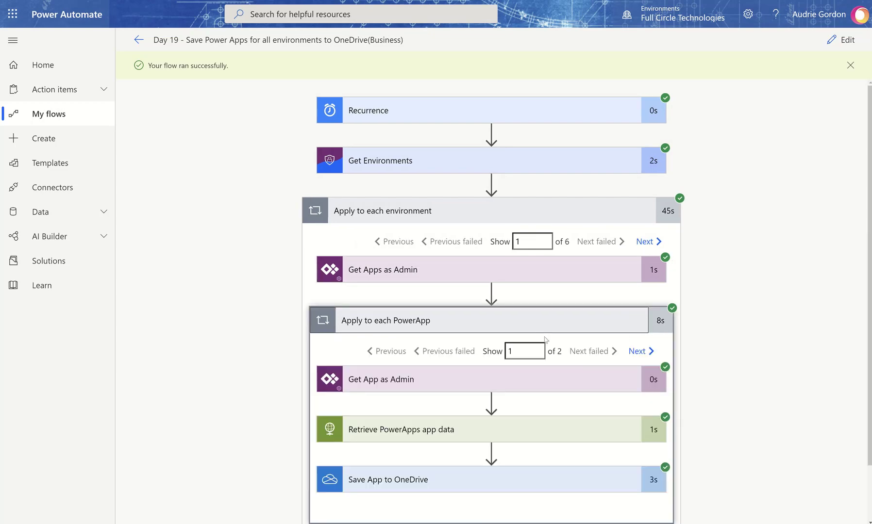
pyautogui.scroll(-1, 544, 383)
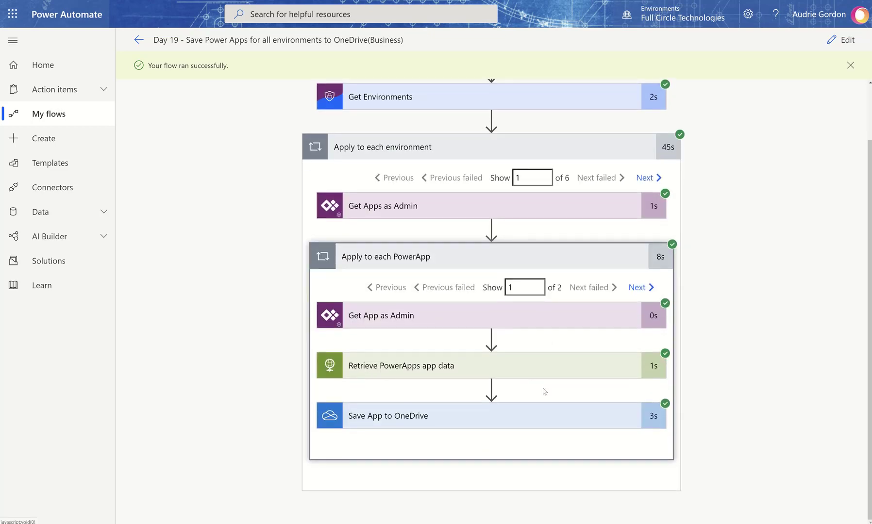
pyautogui.click(544, 374)
pyautogui.scroll(-8, 544, 392)
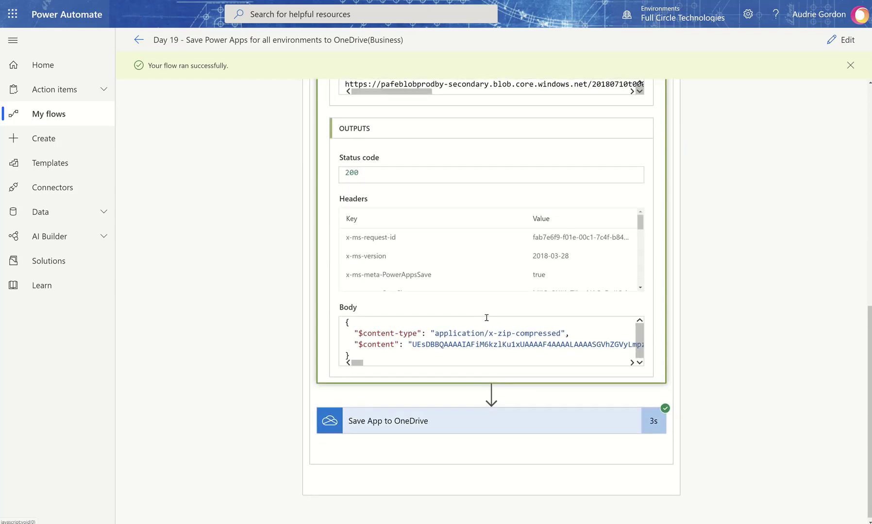
pyautogui.scroll(5, 483, 319)
pyautogui.click(476, 239)
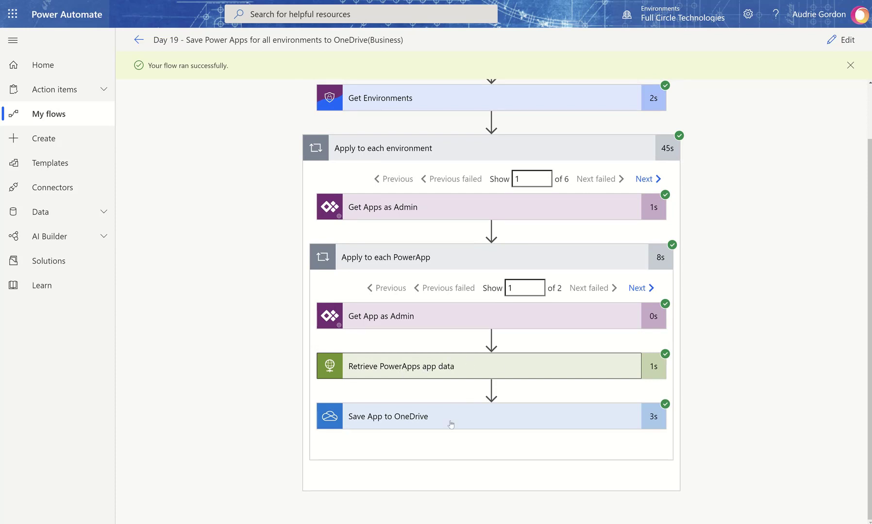
pyautogui.scroll(1, 538, 294)
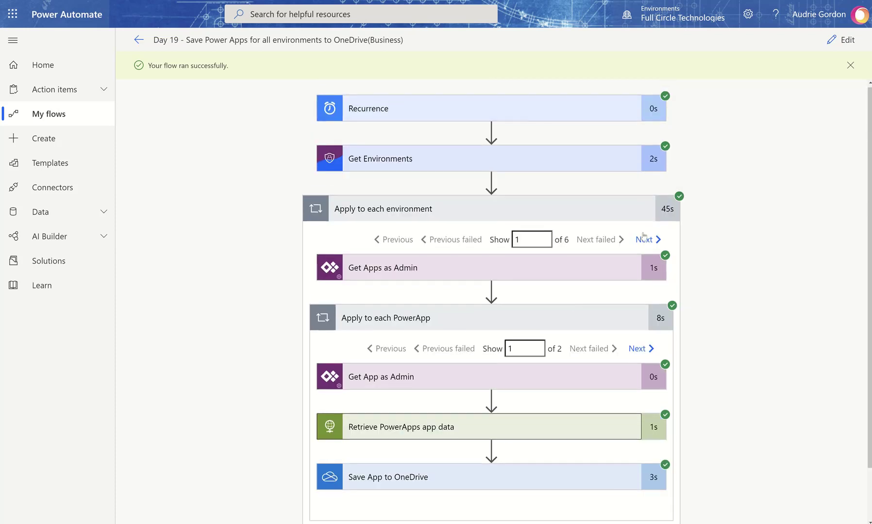
pyautogui.click(604, 212)
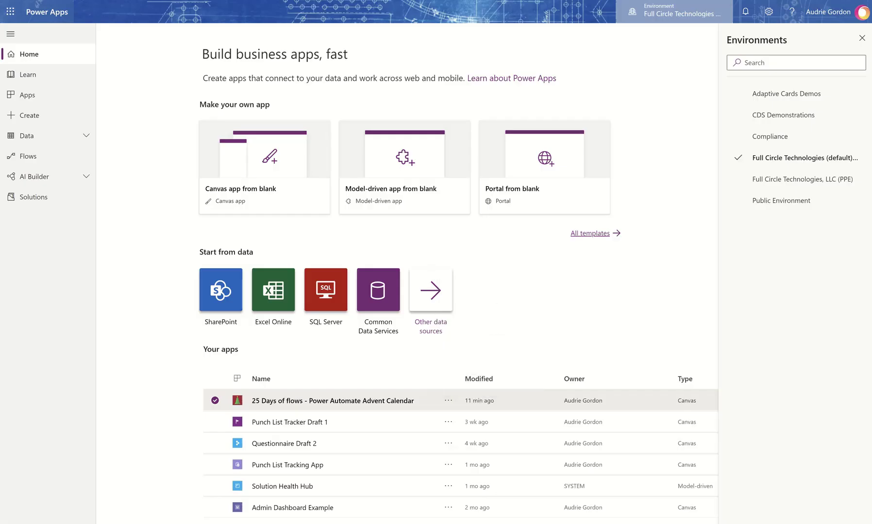
# - Switch from Power Apps to OneDrive, look through the root files and open the PowerApps folder
pyautogui.click(10, 11)
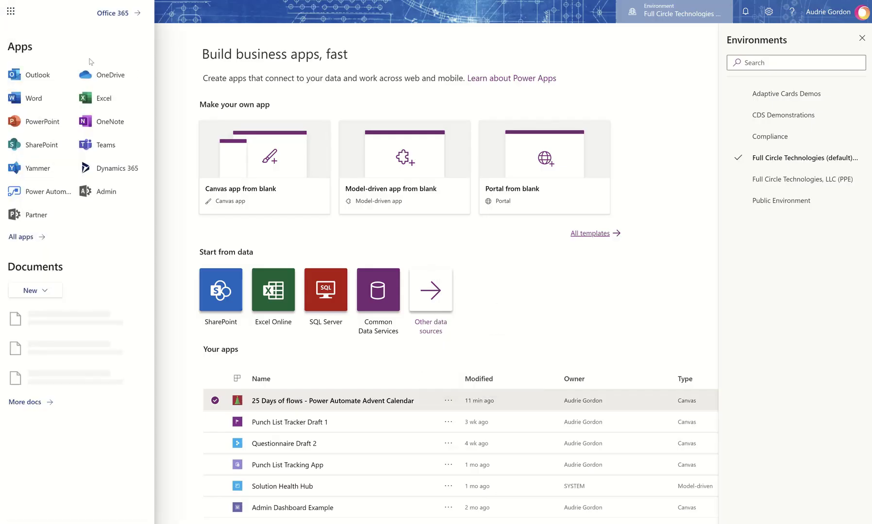
pyautogui.click(10, 12)
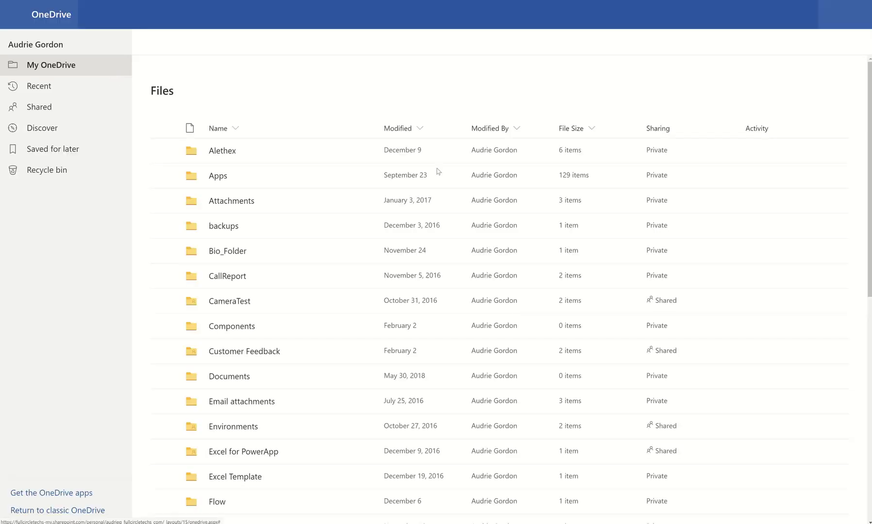
pyautogui.scroll(-9, 448, 276)
pyautogui.scroll(-1, 534, 362)
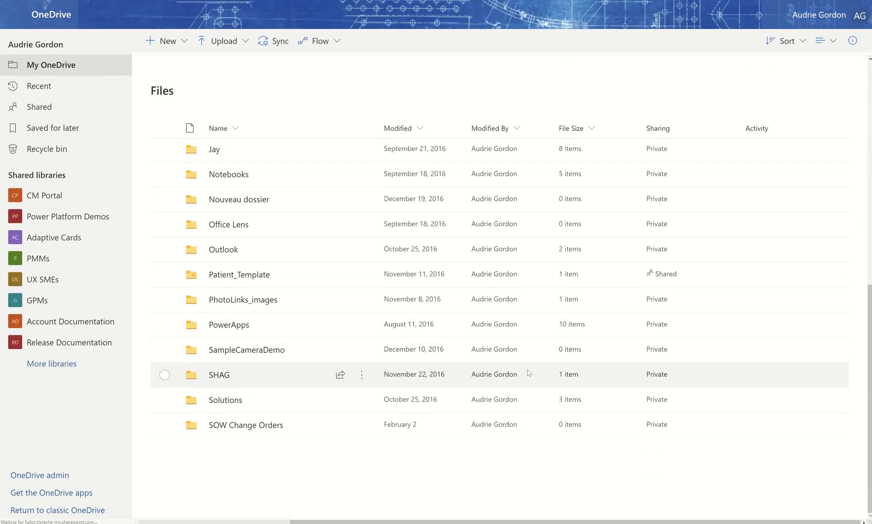
pyautogui.scroll(-4, 297, 384)
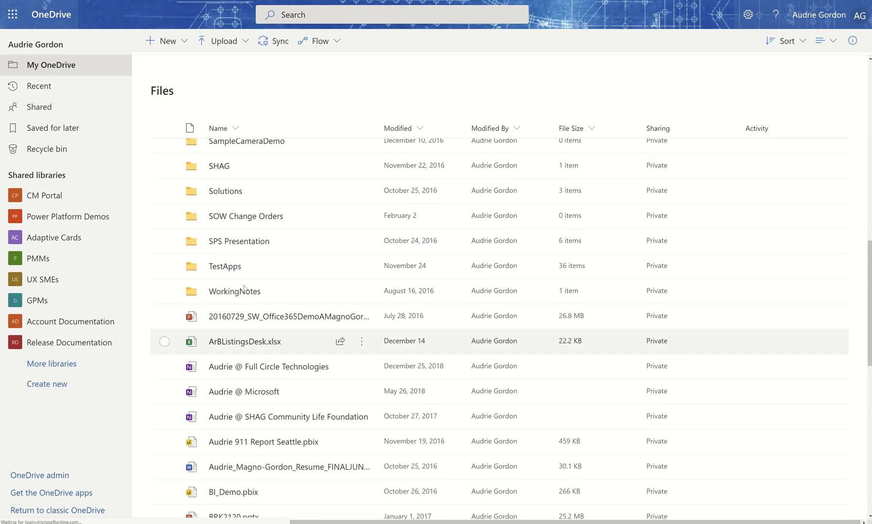
pyautogui.scroll(3, 249, 287)
pyautogui.scroll(6, 243, 316)
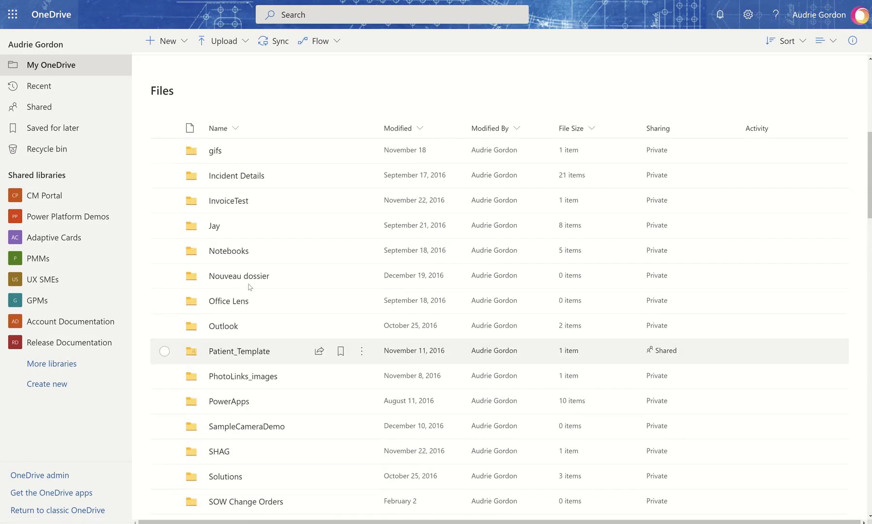
pyautogui.scroll(-1, 223, 378)
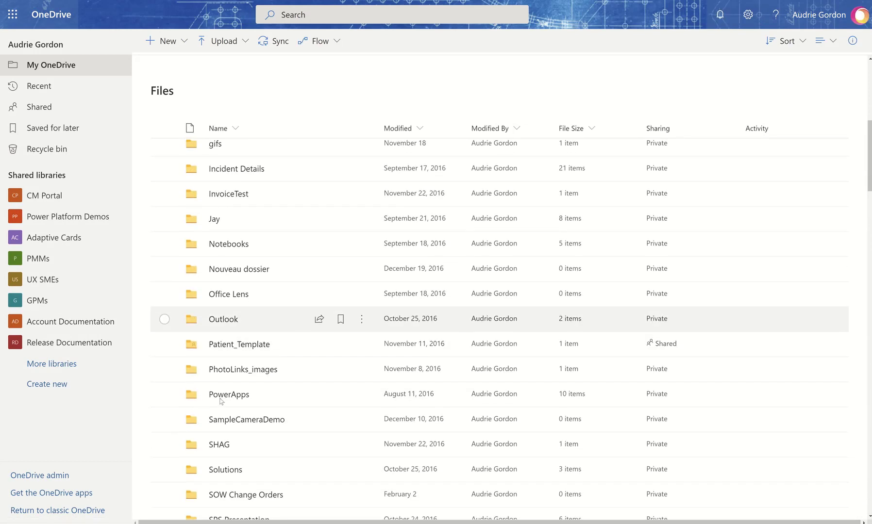
pyautogui.press('space')
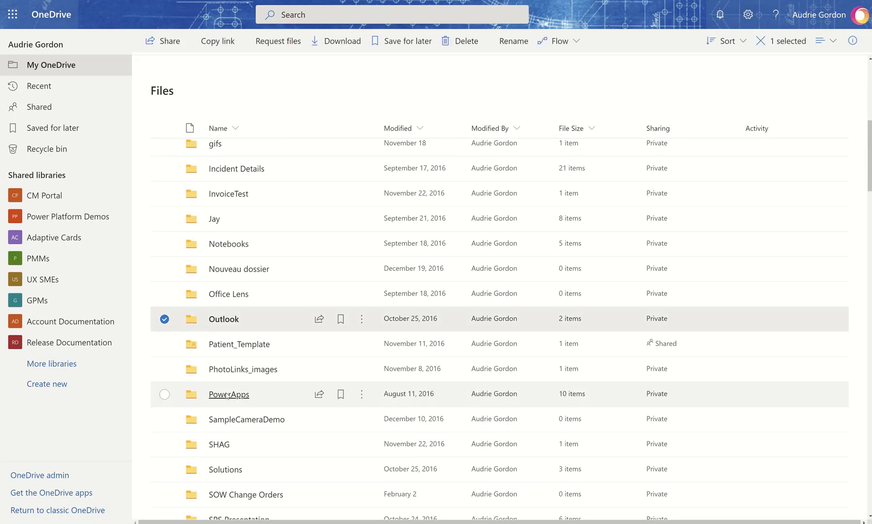
pyautogui.click(227, 394)
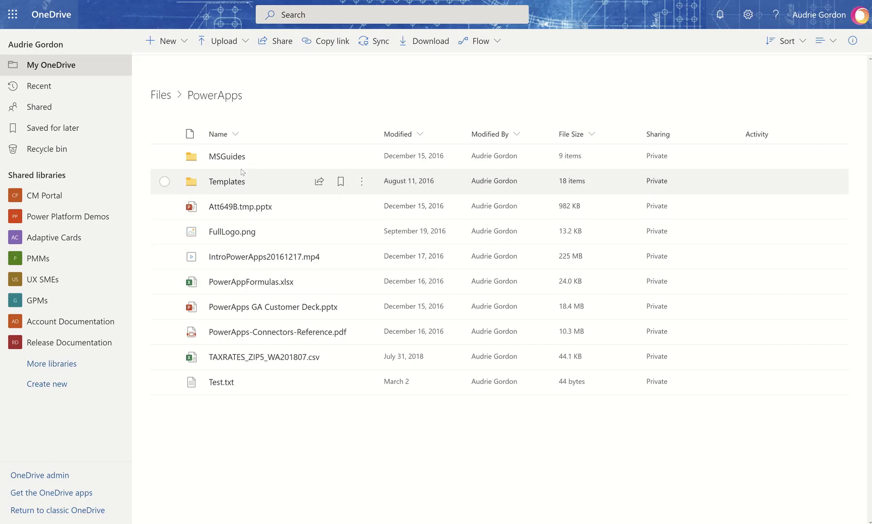
# - Open the Templates subfolder and review the .msapp backup files and their modified times
pyautogui.click(230, 184)
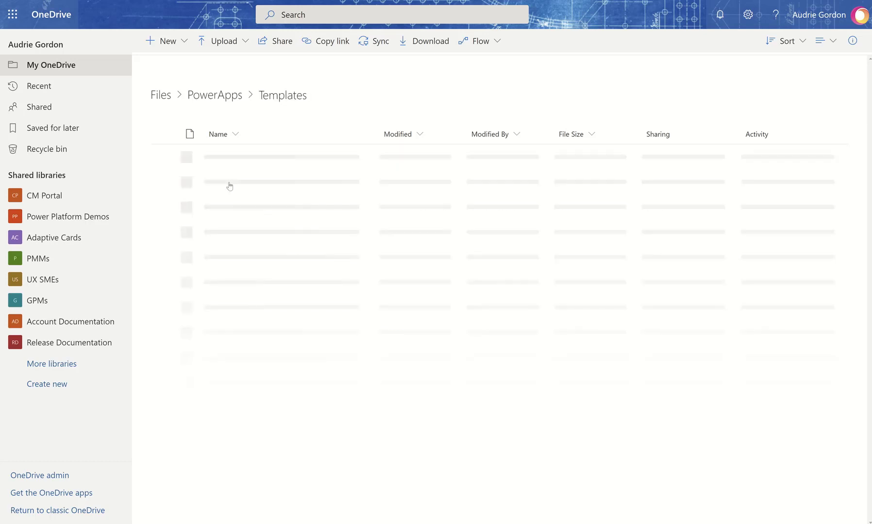
pyautogui.scroll(-3, 230, 185)
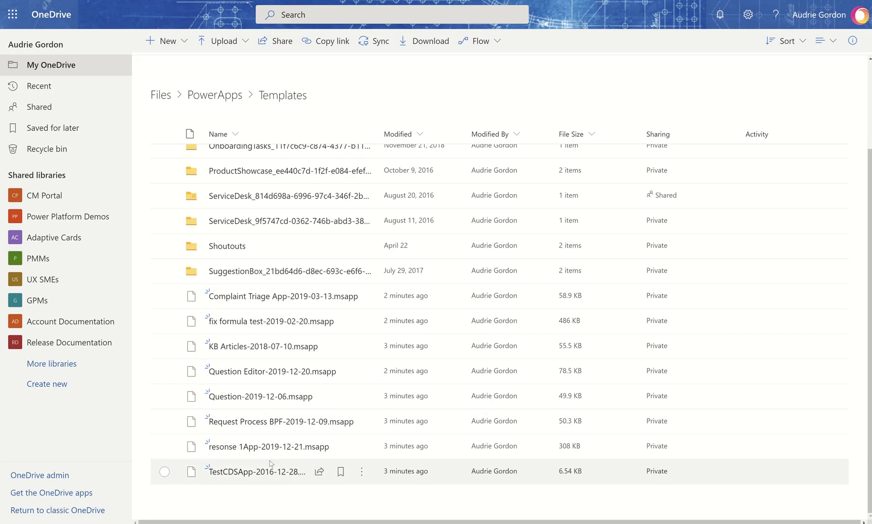
pyautogui.scroll(2, 269, 461)
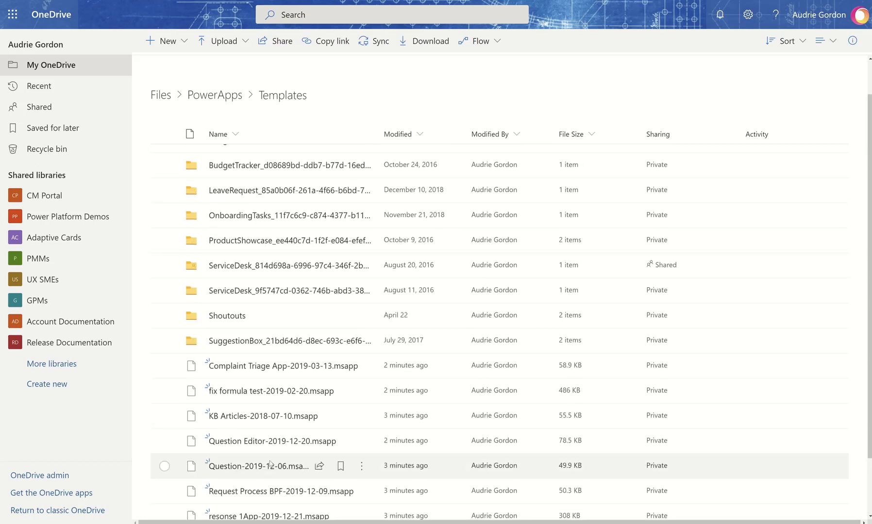